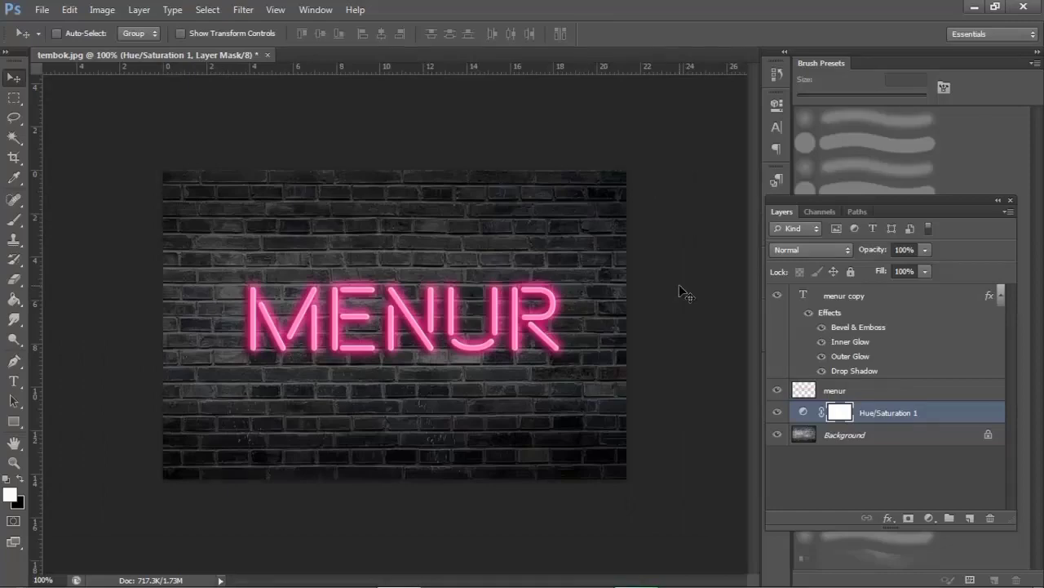
Zoom in and out repeatedly to inspect the finished pink neon MENUR glow.
{"action": "key", "text": "ctrl+plus"}
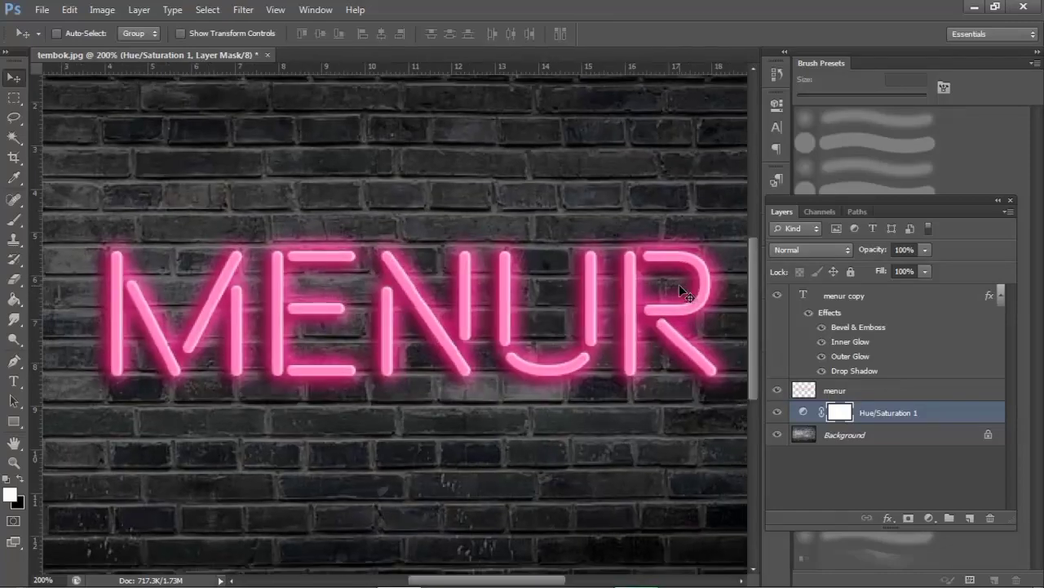
{"action": "key", "text": "ctrl+minus"}
{"action": "key", "text": "ctrl+plus"}
{"action": "key", "text": "ctrl+plus"}
{"action": "key", "text": "ctrl+minus"}
{"action": "key", "text": "ctrl+minus"}
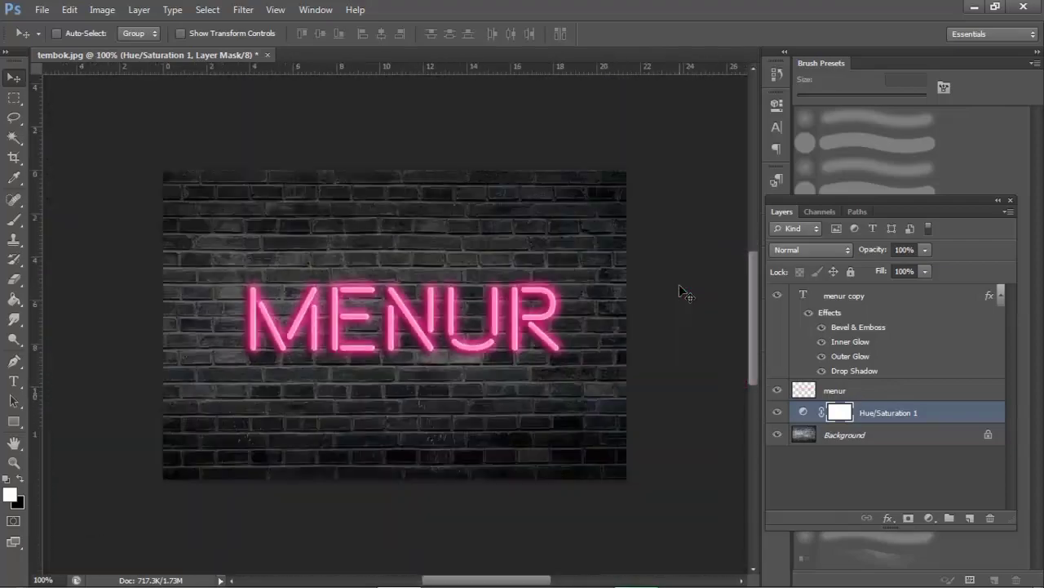
{"action": "key", "text": "ctrl+minus"}
{"action": "key", "text": "ctrl+minus"}
{"action": "key", "text": "ctrl+plus"}
{"action": "key", "text": "ctrl+plus"}
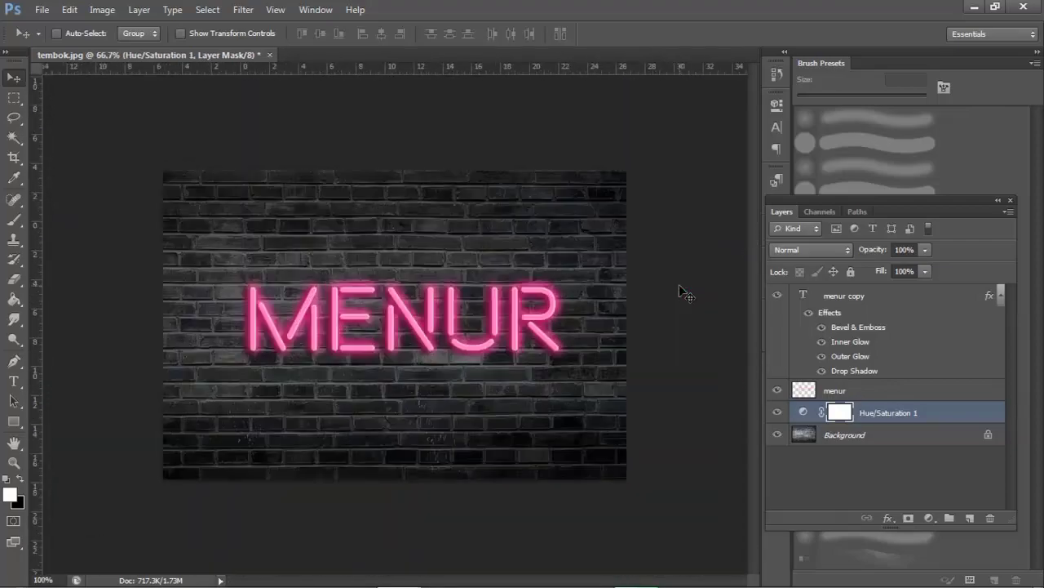
{"action": "key", "text": "ctrl+plus"}
{"action": "key", "text": "ctrl+minus"}
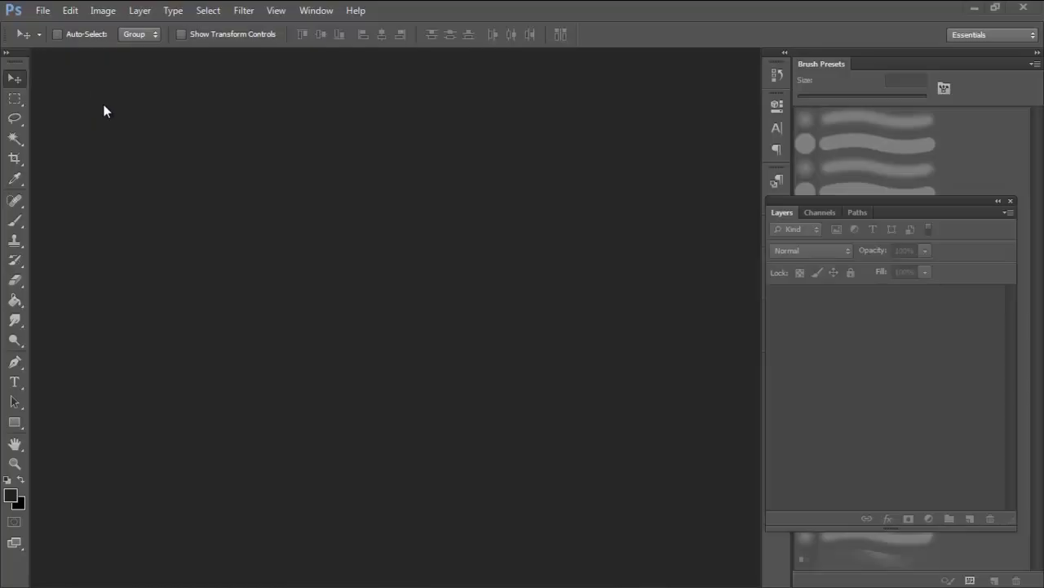
Open the tembok brick-wall image and dismiss the error message.
{"action": "left_click", "coordinate": [42, 10]}
{"action": "left_click", "coordinate": [65, 42]}
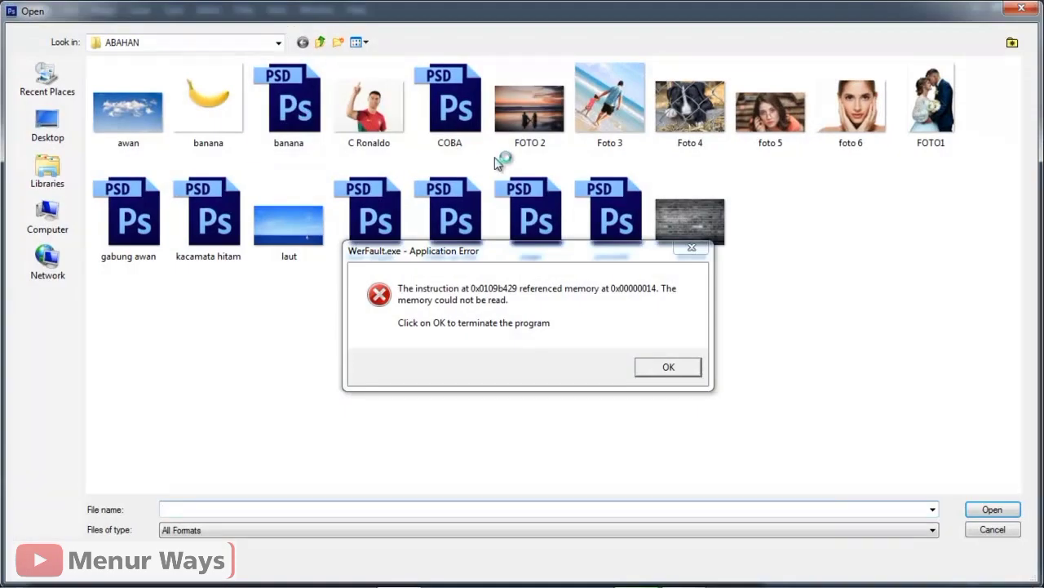
{"action": "double_click", "coordinate": [692, 225]}
{"action": "left_click", "coordinate": [674, 364]}
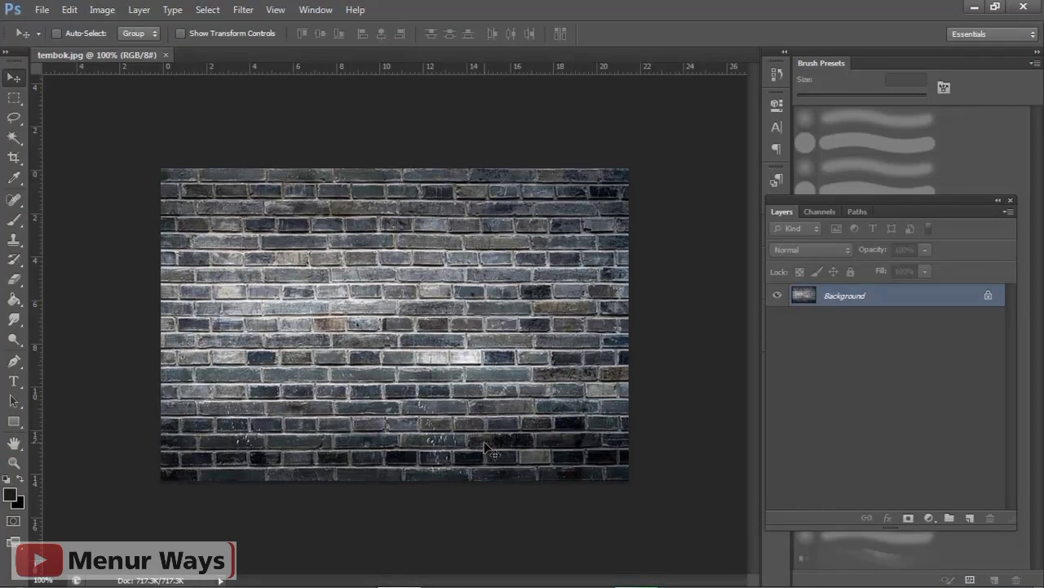
Zoom in and out to examine the brick texture.
{"action": "key", "text": "ctrl+plus"}
{"action": "key", "text": "ctrl+minus"}
{"action": "key", "text": "ctrl+plus"}
{"action": "key", "text": "ctrl+plus"}
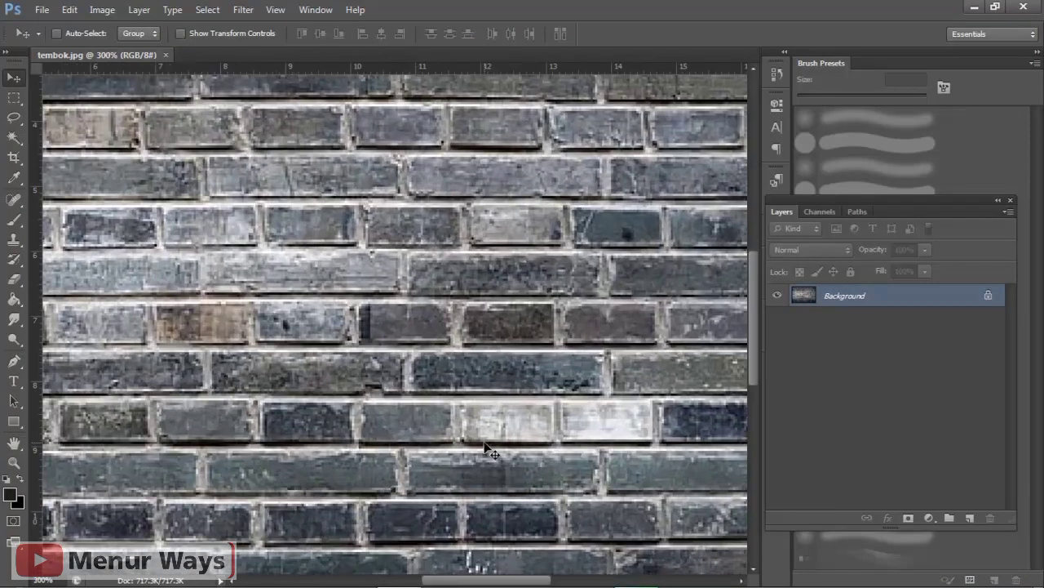
{"action": "key", "text": "ctrl+minus"}
{"action": "key", "text": "ctrl+minus"}
{"action": "key", "text": "ctrl+plus"}
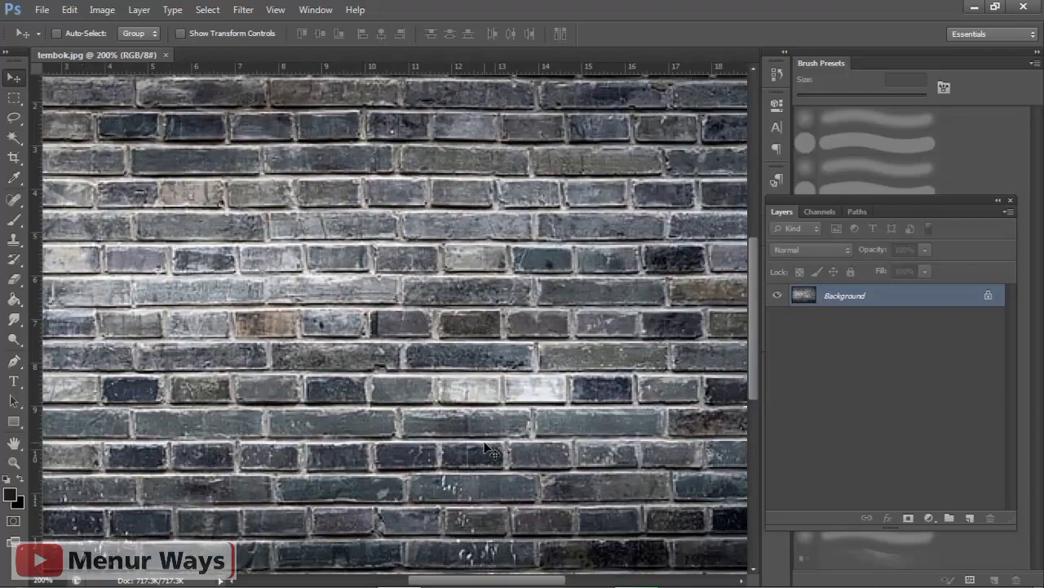
{"action": "key", "text": "ctrl+minus"}
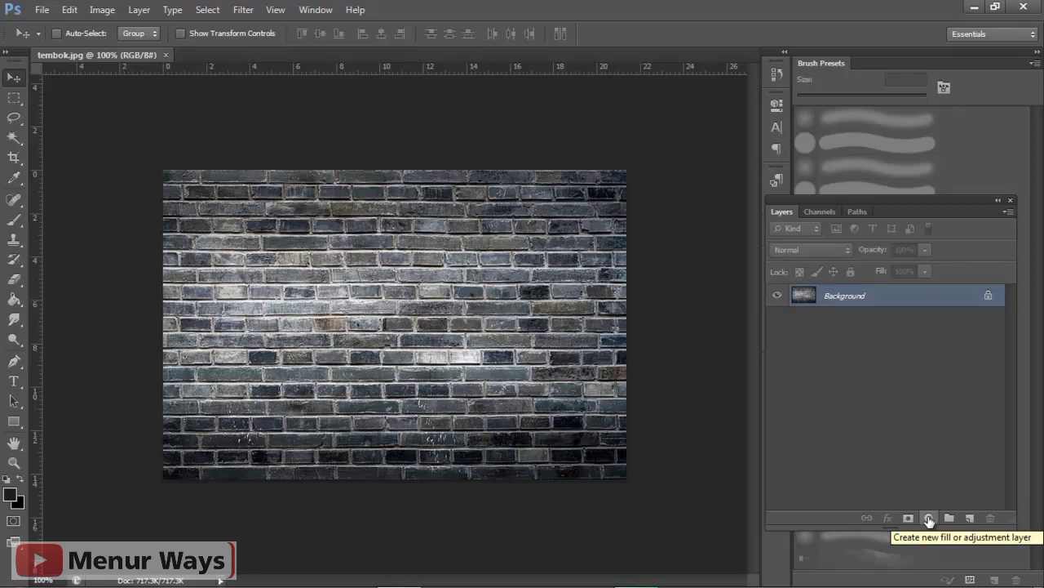
Add a Hue/Saturation adjustment layer with Saturation -21 and Lightness -41 to darken the wall.
{"action": "left_click", "coordinate": [928, 519]}
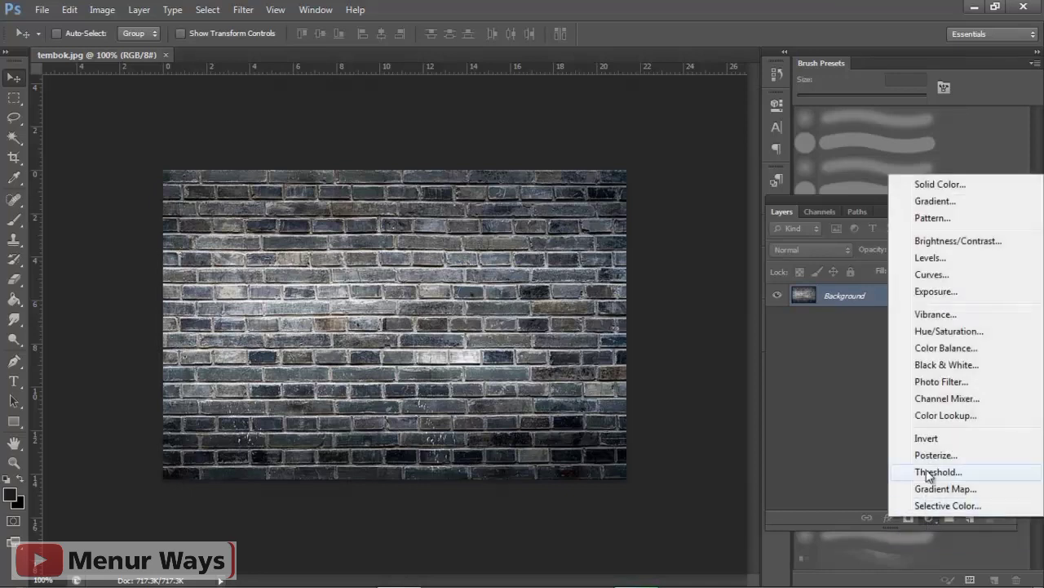
{"action": "left_click", "coordinate": [939, 332]}
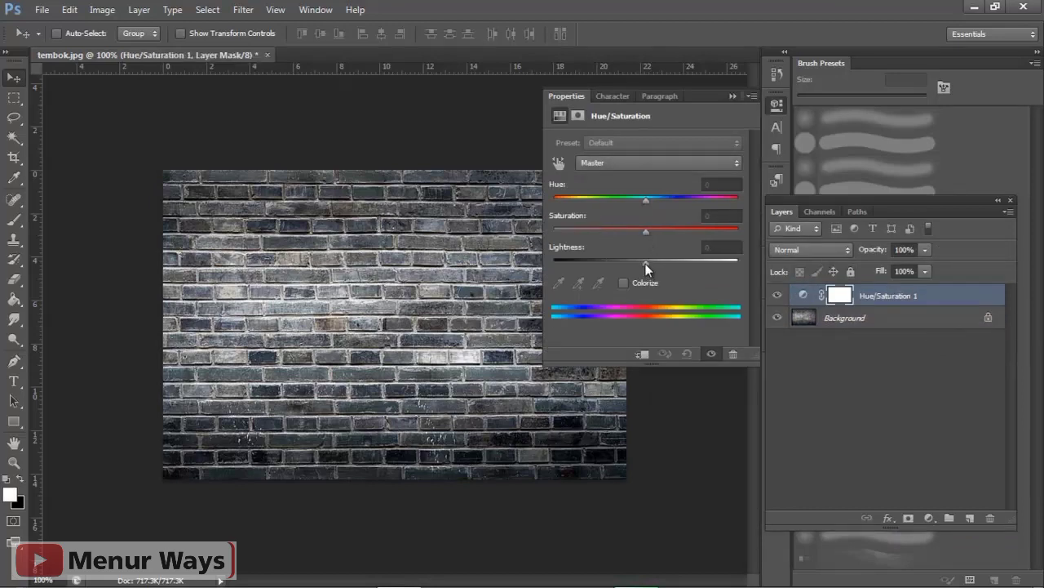
{"action": "left_click_drag", "start_coordinate": [646, 263], "coordinate": [618, 265]}
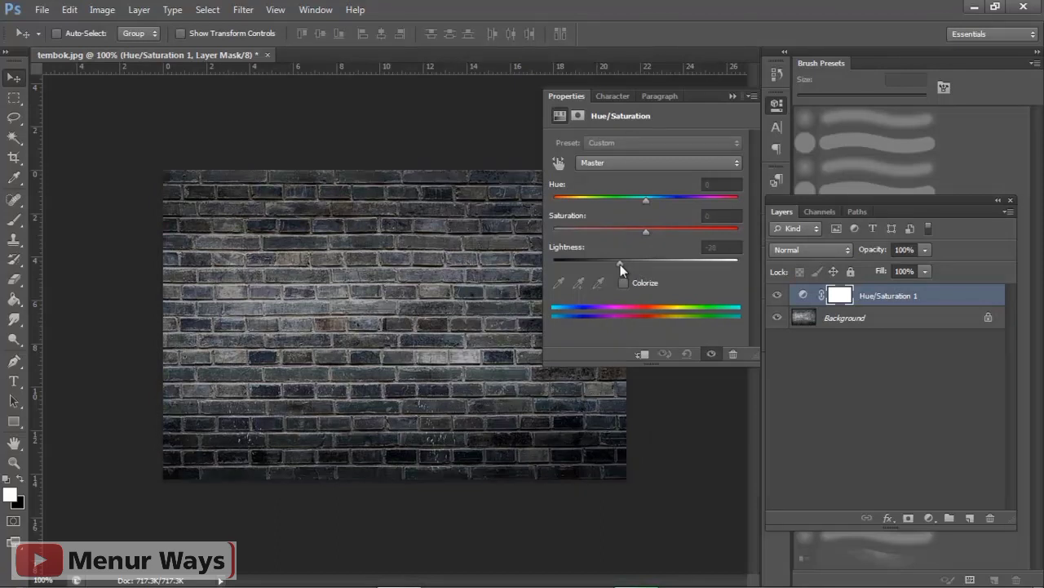
{"action": "left_click_drag", "start_coordinate": [616, 264], "coordinate": [609, 264]}
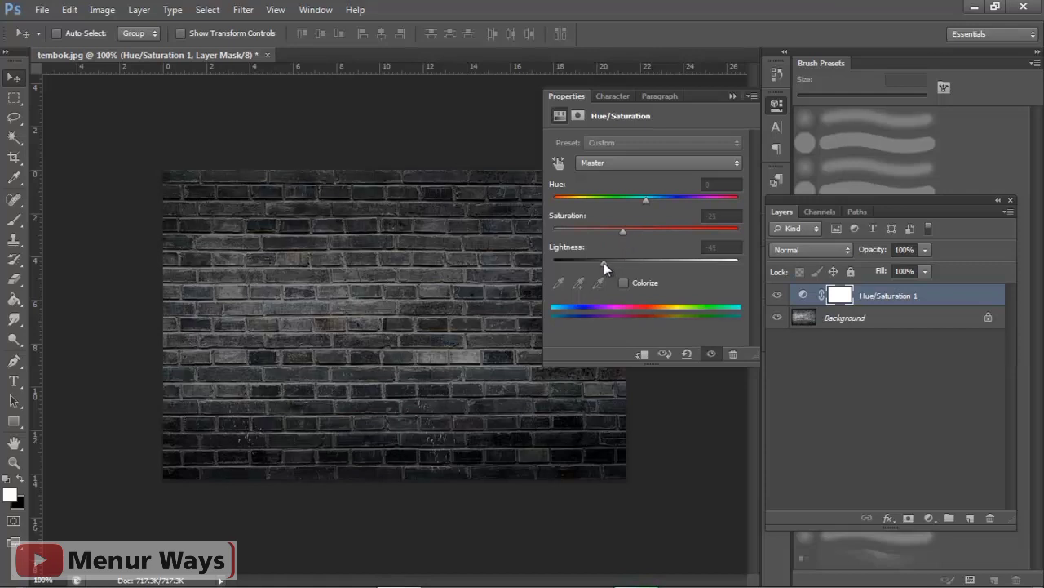
{"action": "left_click", "coordinate": [732, 96]}
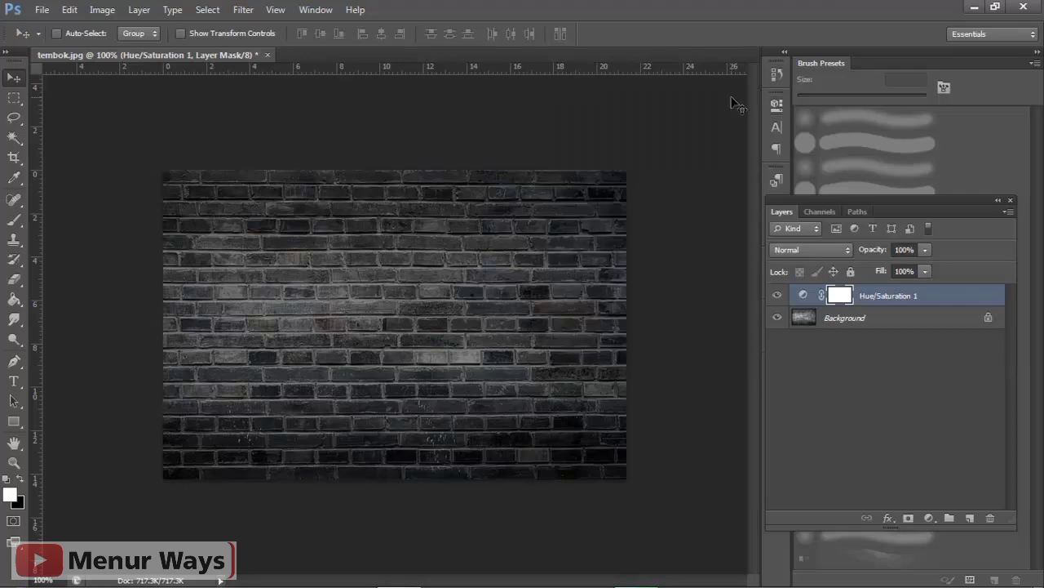
Type MENUR on the brick wall with the Type tool in the Beon font.
{"action": "left_click", "coordinate": [902, 430]}
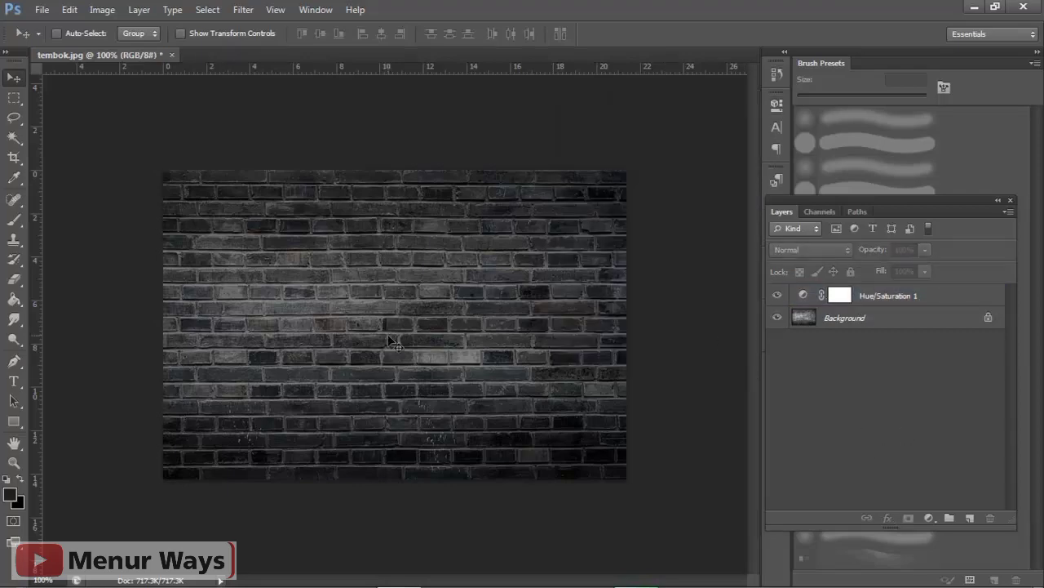
{"action": "scroll", "coordinate": [390, 341], "scroll_direction": "up", "scroll_amount": 2}
{"action": "scroll", "coordinate": [391, 342], "scroll_direction": "down", "scroll_amount": 2}
{"action": "scroll", "coordinate": [390, 341], "scroll_direction": "down", "scroll_amount": 1}
{"action": "scroll", "coordinate": [390, 341], "scroll_direction": "up", "scroll_amount": 3}
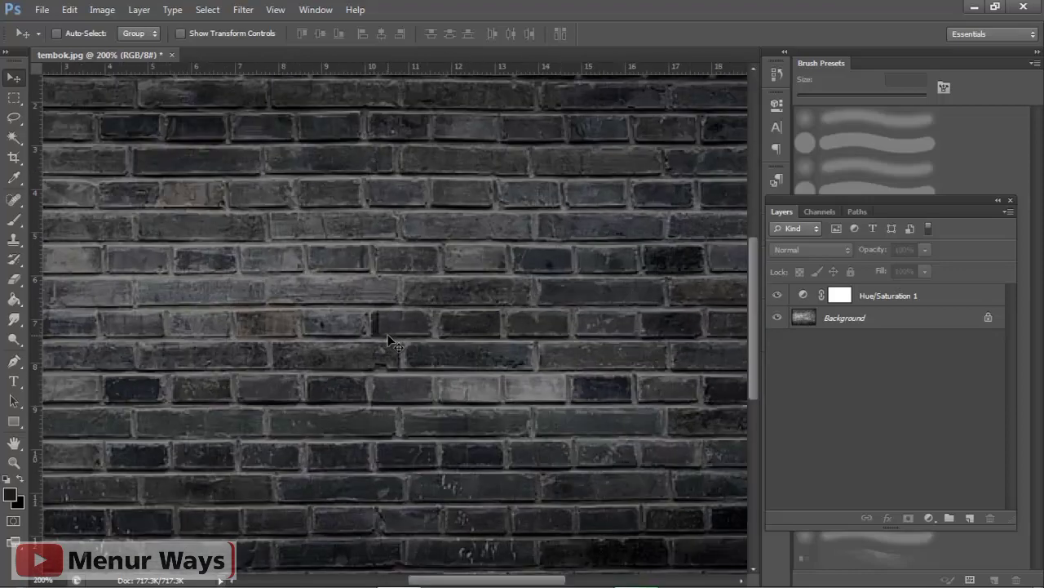
{"action": "scroll", "coordinate": [390, 342], "scroll_direction": "down", "scroll_amount": 1}
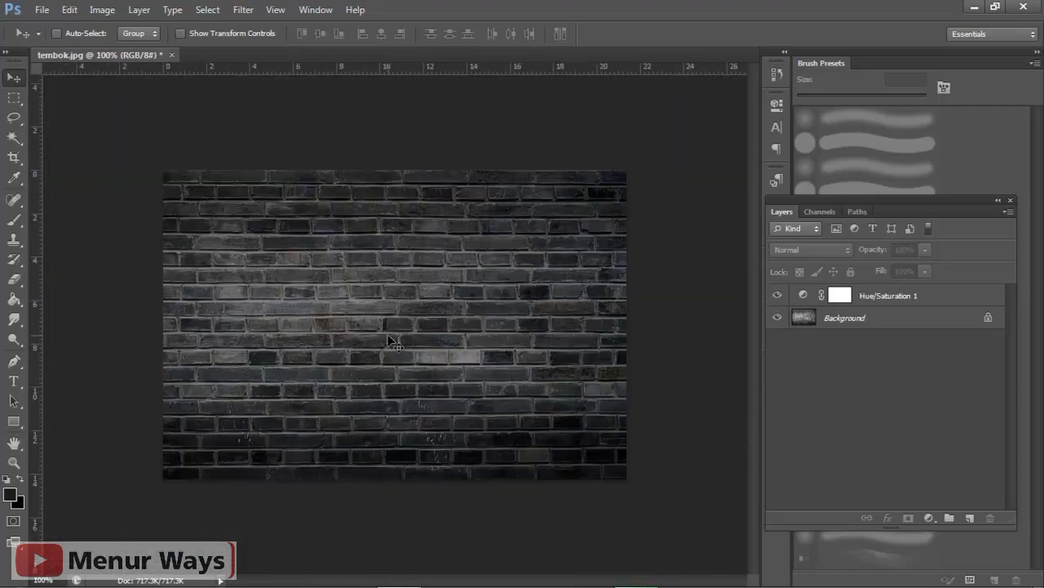
{"action": "left_click", "coordinate": [13, 381]}
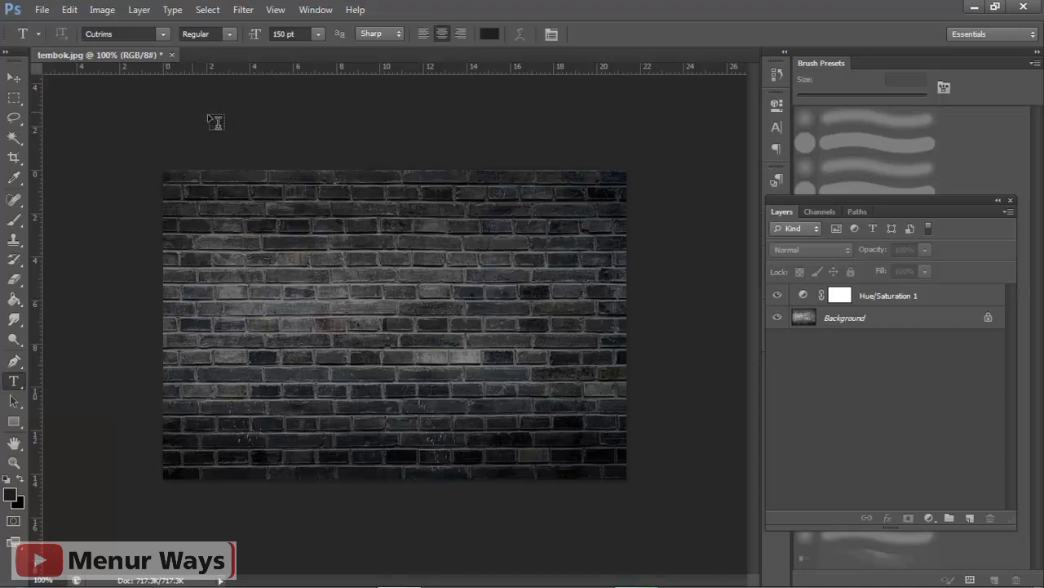
{"action": "left_click", "coordinate": [127, 36]}
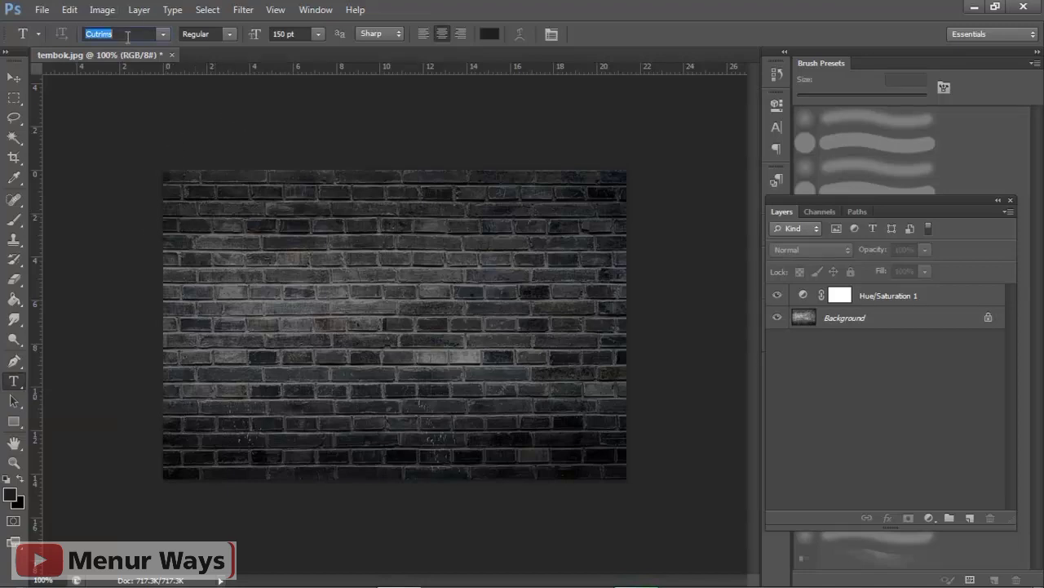
{"action": "type", "text": "Beon"}
{"action": "left_click", "coordinate": [256, 326]}
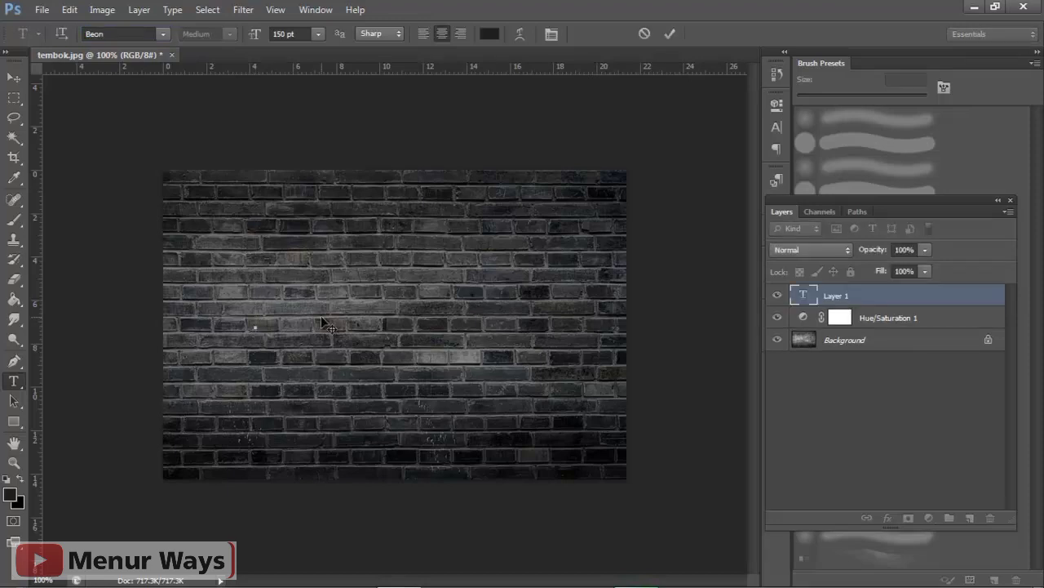
{"action": "type", "text": "MEN"}
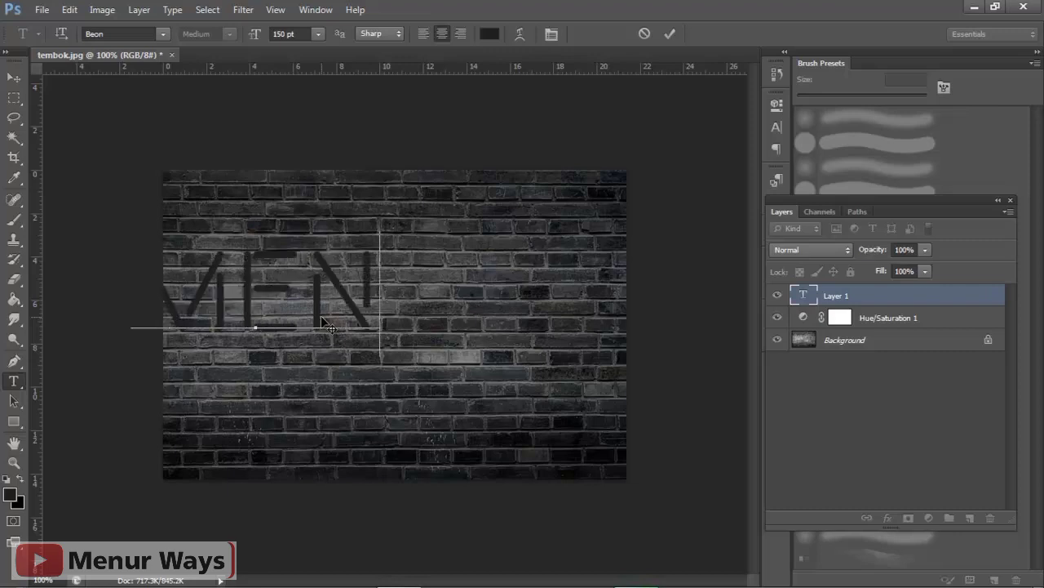
{"action": "type", "text": "UR"}
Move the MENUR text toward the wall's centre and colour it bright pink.
{"action": "left_click", "coordinate": [14, 77]}
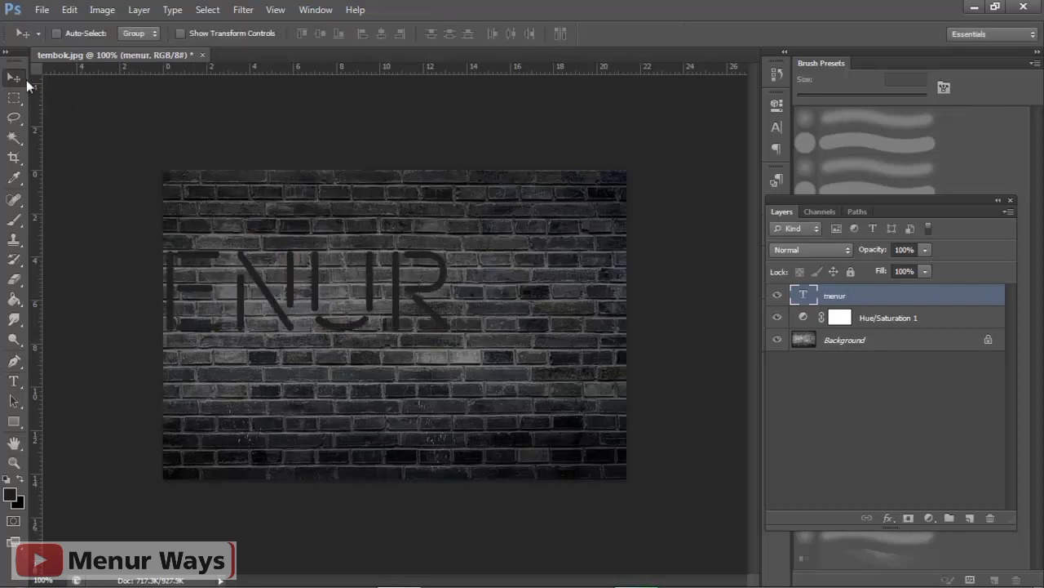
{"action": "left_click_drag", "start_coordinate": [345, 275], "coordinate": [483, 296]}
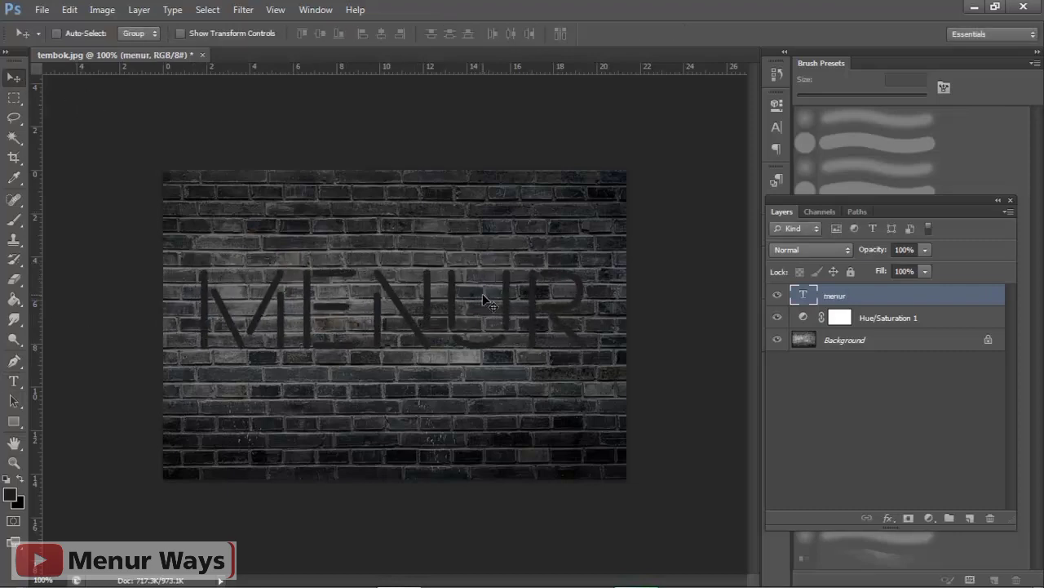
{"action": "key", "text": "t"}
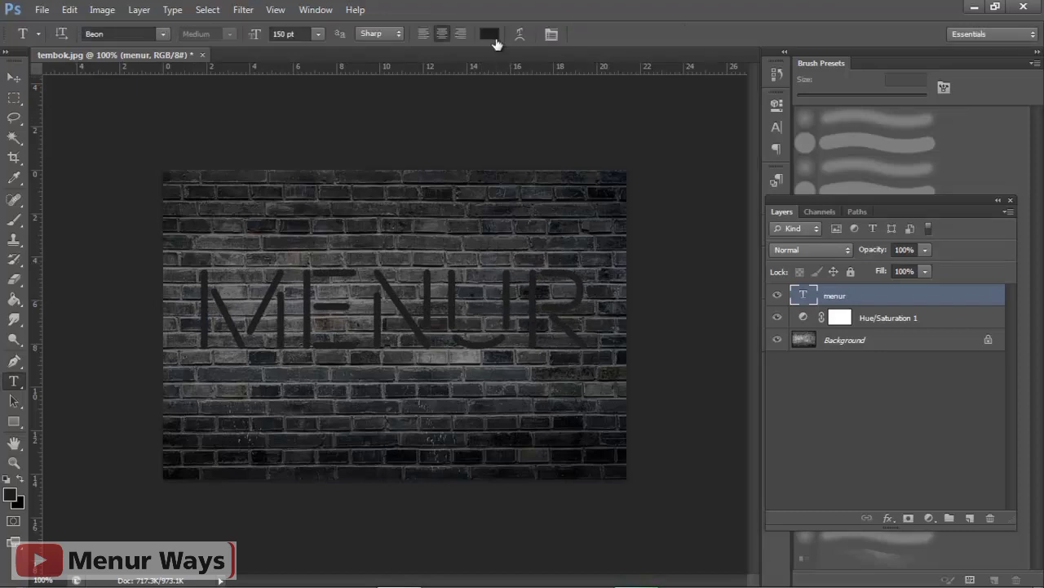
{"action": "left_click", "coordinate": [495, 35]}
{"action": "left_click", "coordinate": [831, 364]}
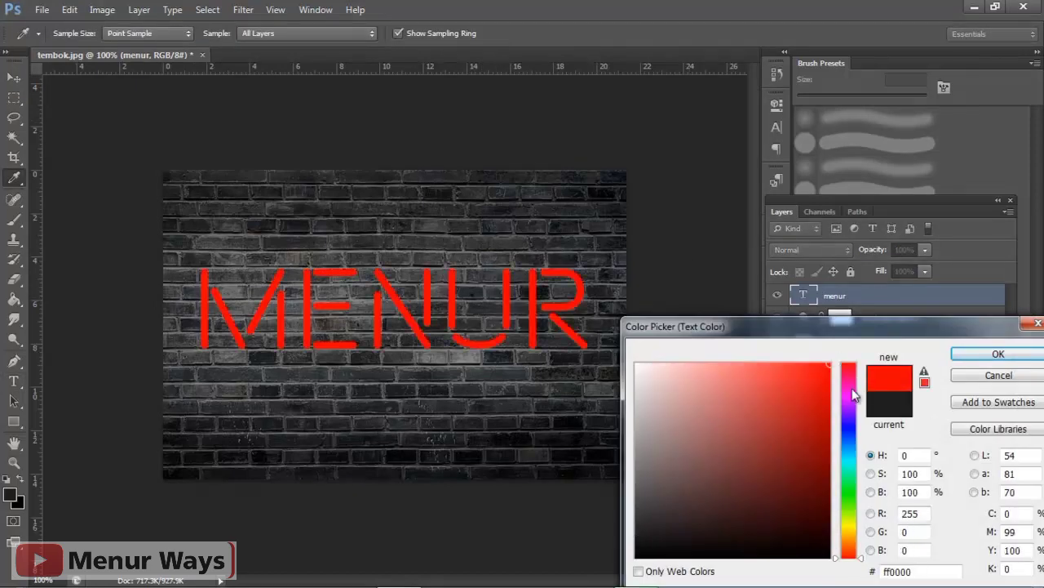
{"action": "mouse_move", "coordinate": [853, 400]}
{"action": "left_mouse_down"}
{"action": "mouse_move", "coordinate": [849, 381]}
{"action": "mouse_move", "coordinate": [823, 368]}
{"action": "left_mouse_up"}
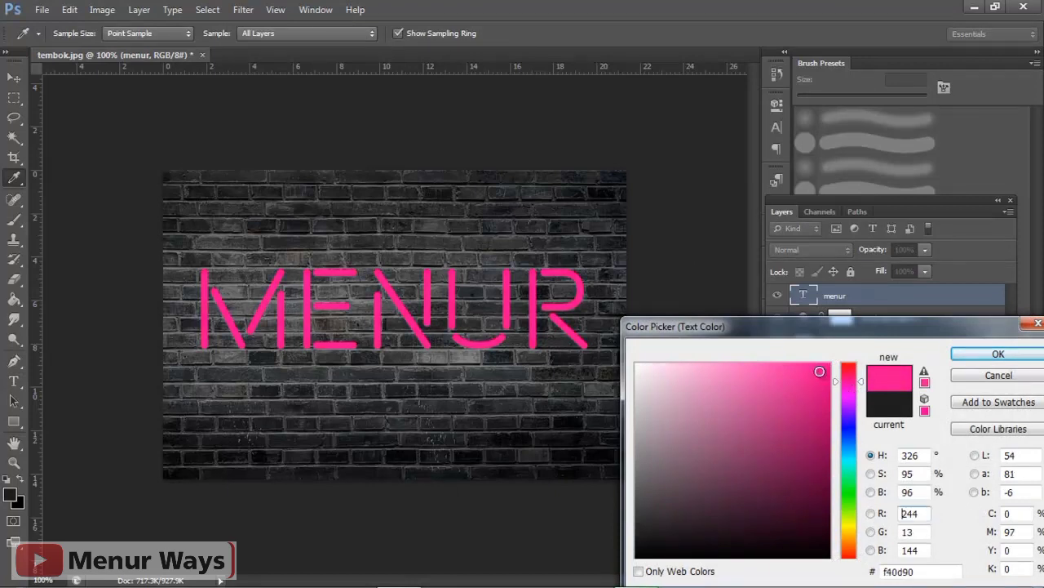
{"action": "left_click_drag", "start_coordinate": [810, 333], "coordinate": [508, 184]}
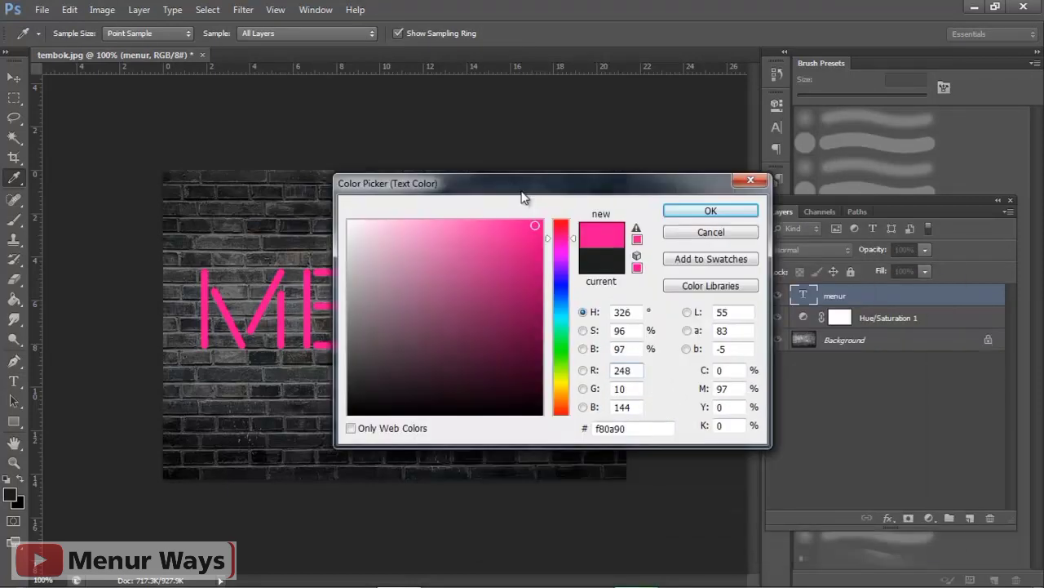
{"action": "left_click", "coordinate": [663, 205]}
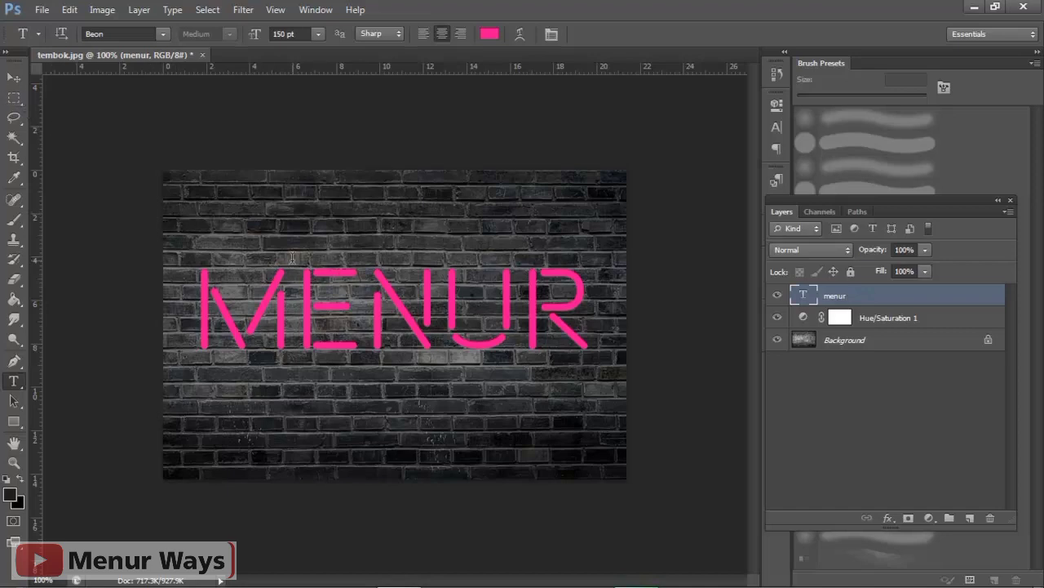
Reduce the text to 120 pt and nudge it slightly right.
{"action": "left_click_drag", "start_coordinate": [286, 34], "coordinate": [271, 36]}
{"action": "type", "text": "120"}
{"action": "key", "text": "Return"}
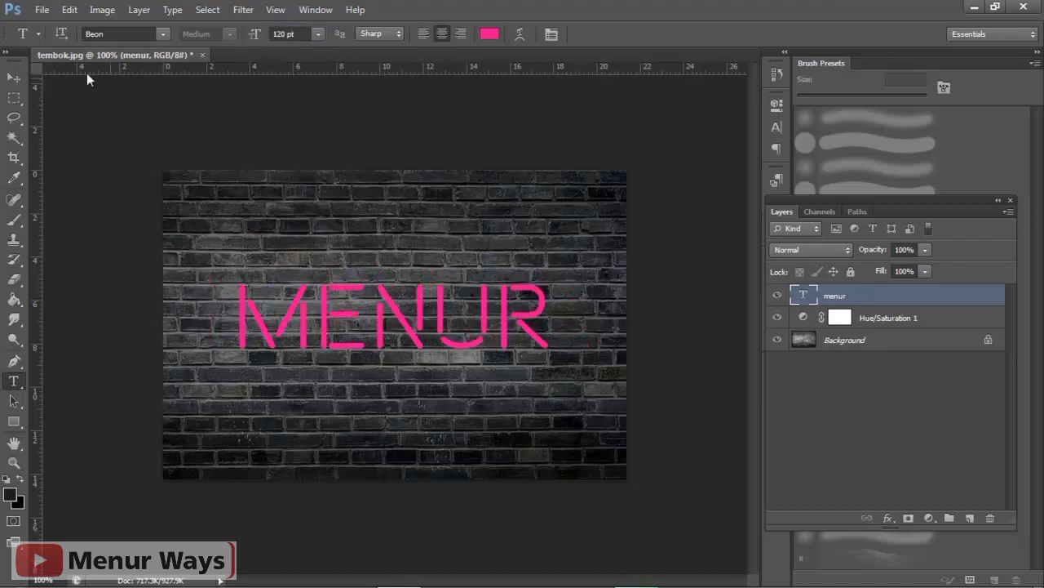
{"action": "left_click", "coordinate": [16, 77]}
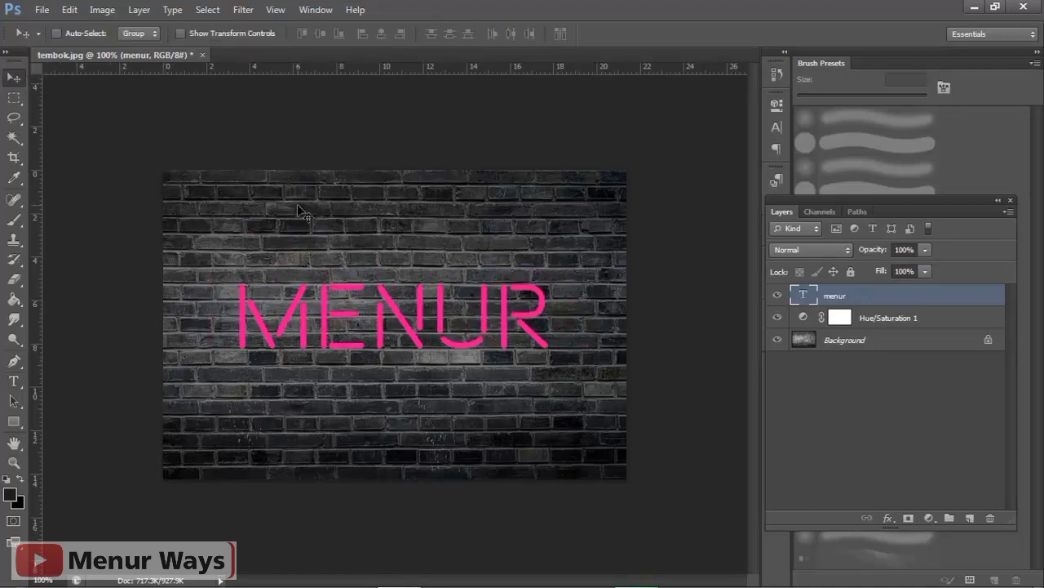
{"action": "key", "text": "ctrl+plus"}
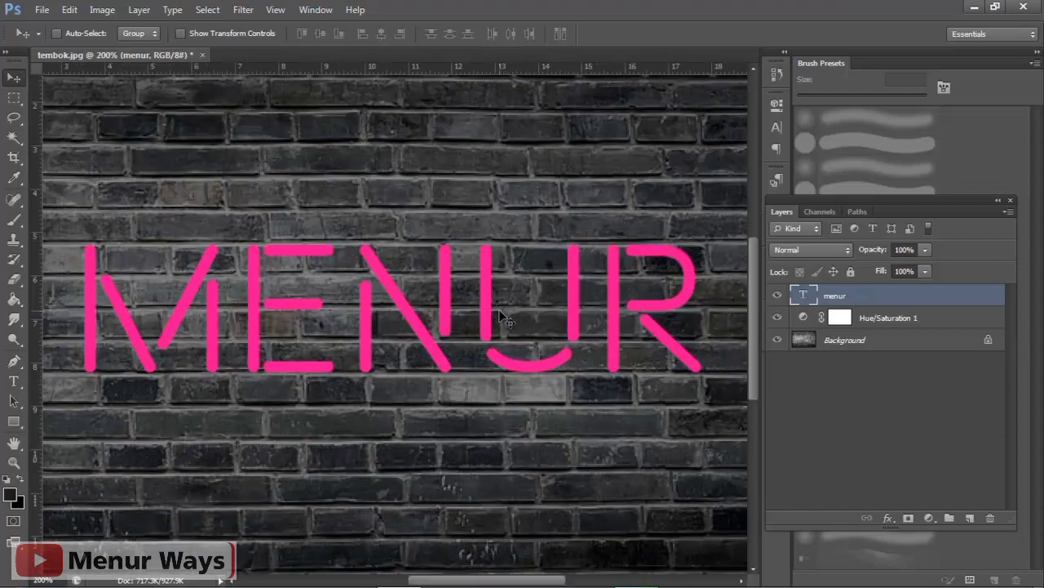
{"action": "key", "text": "ctrl+minus"}
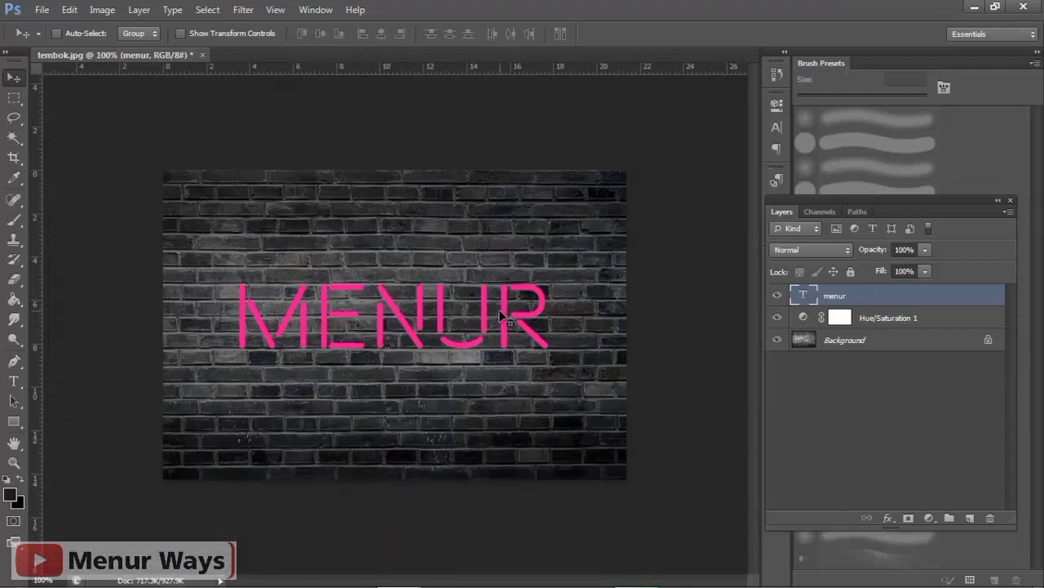
{"action": "left_click_drag", "start_coordinate": [511, 315], "coordinate": [521, 315]}
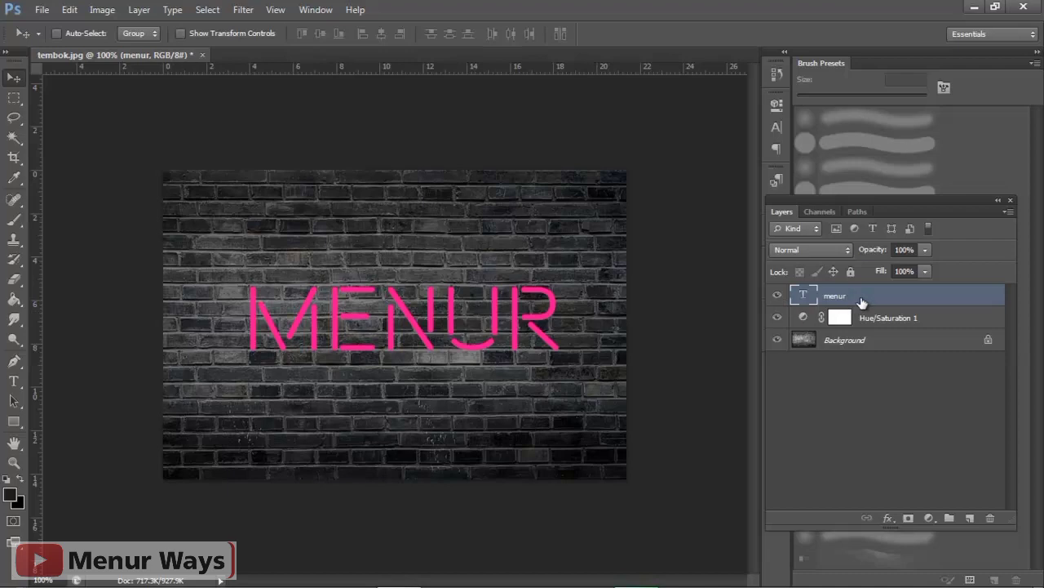
Duplicate the menur text layer, keeping the default name 'menur copy'.
{"action": "right_click", "coordinate": [863, 301]}
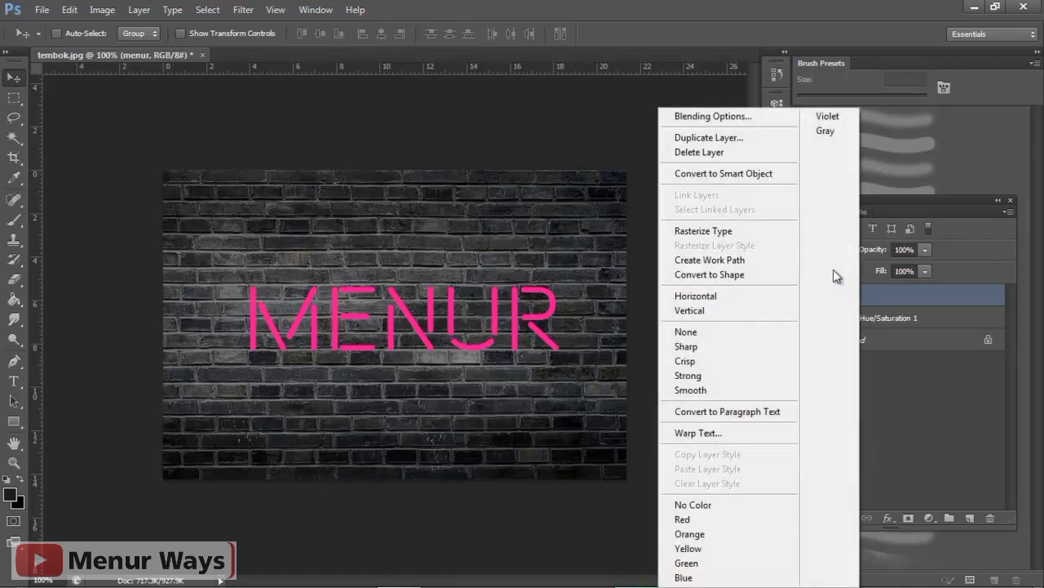
{"action": "left_click", "coordinate": [718, 137]}
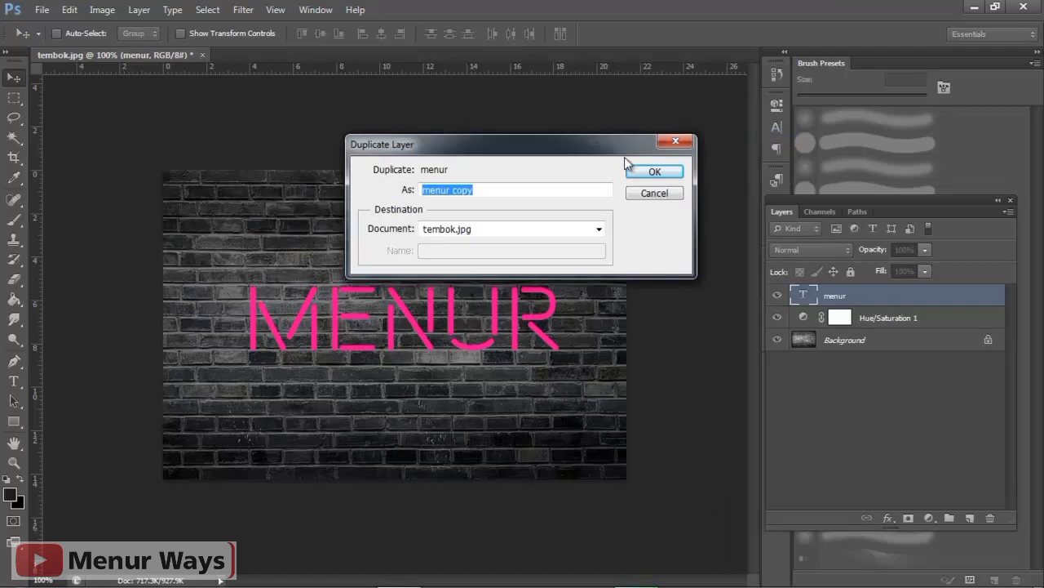
{"action": "left_click", "coordinate": [648, 171]}
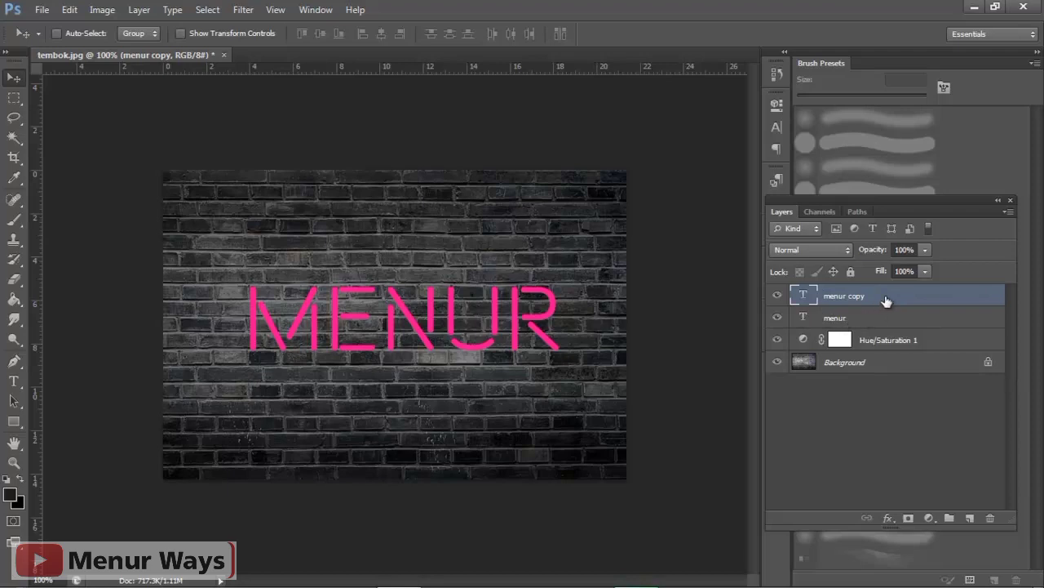
Enable Bevel & Emboss on menur copy with 11% depth and 2 px size.
{"action": "right_click", "coordinate": [834, 295]}
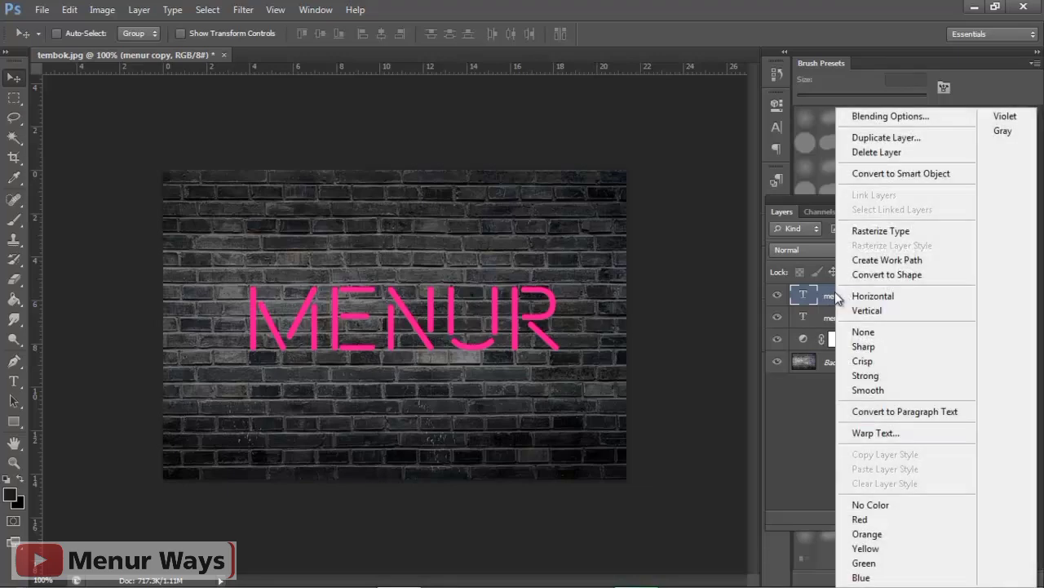
{"action": "left_click", "coordinate": [865, 115]}
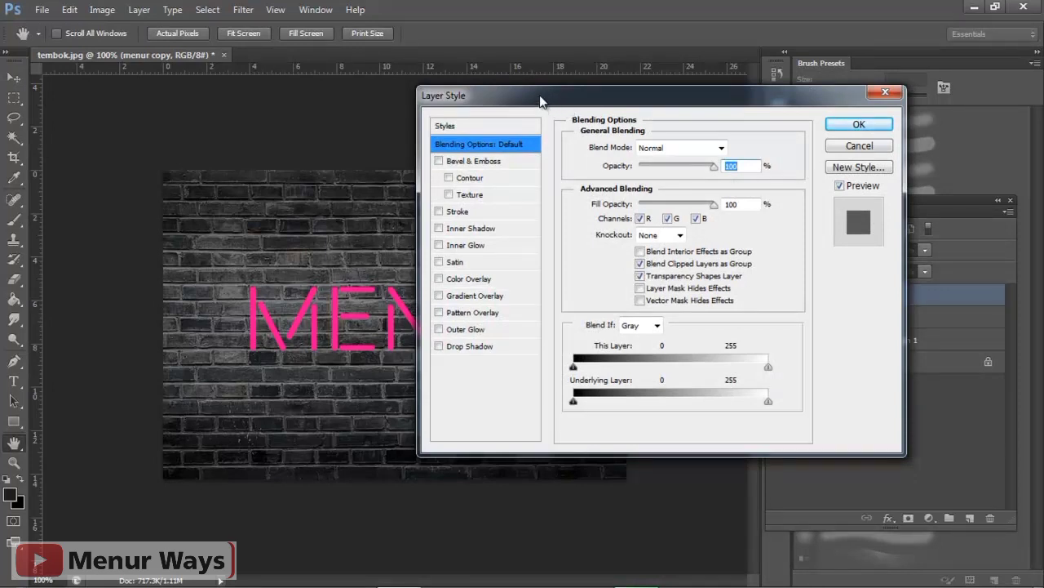
{"action": "mouse_move", "coordinate": [539, 94]}
{"action": "left_mouse_down"}
{"action": "mouse_move", "coordinate": [697, 98]}
{"action": "mouse_move", "coordinate": [693, 47]}
{"action": "left_mouse_up"}
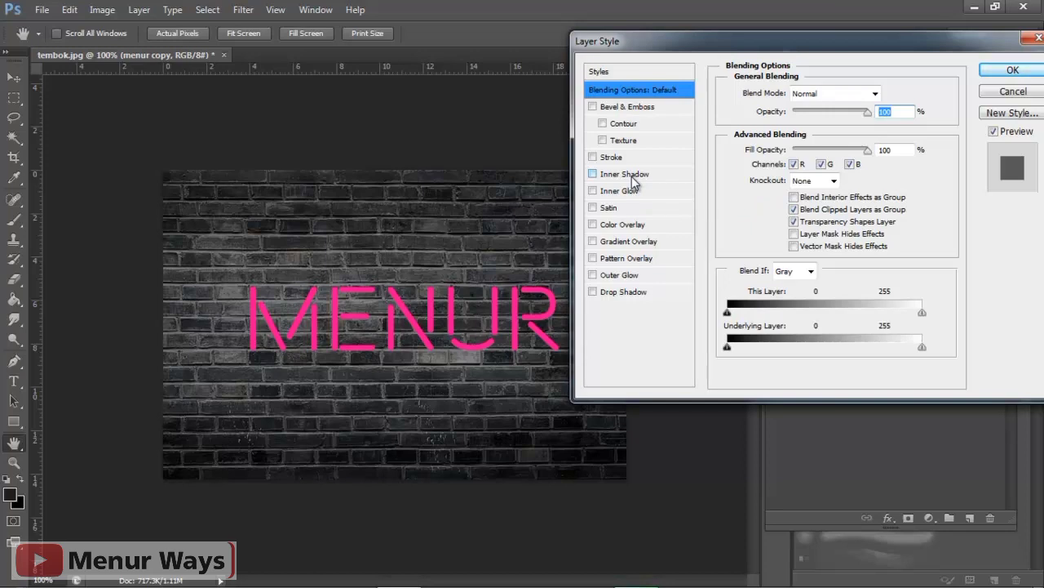
{"action": "left_click", "coordinate": [593, 107]}
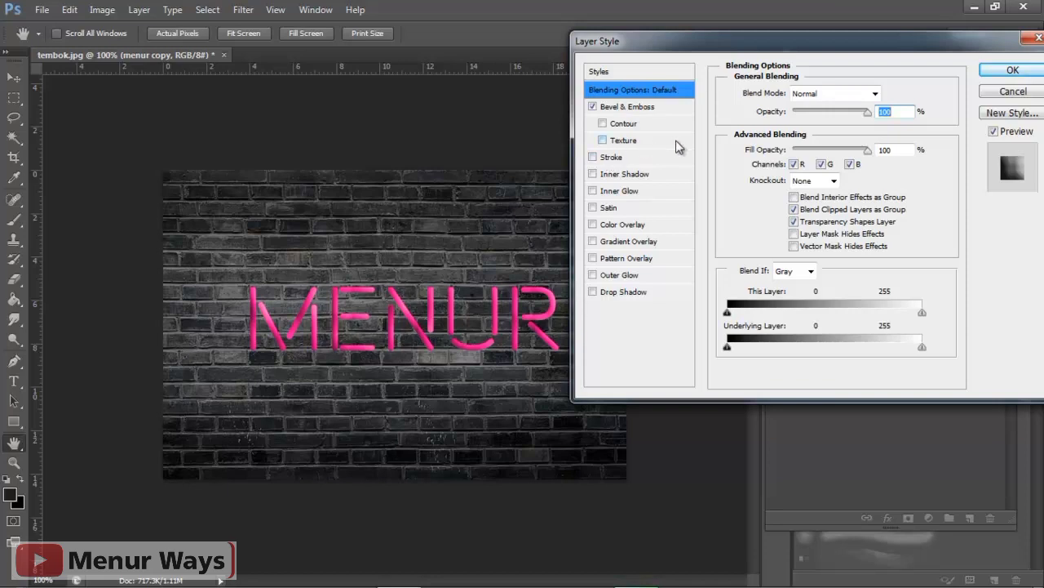
{"action": "left_click", "coordinate": [641, 108]}
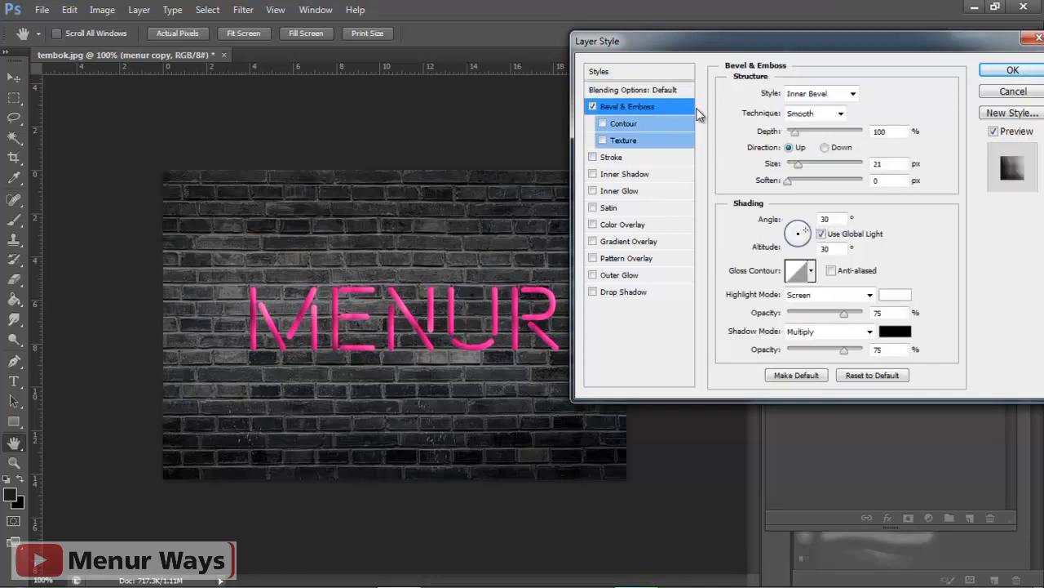
{"action": "left_click", "coordinate": [640, 106]}
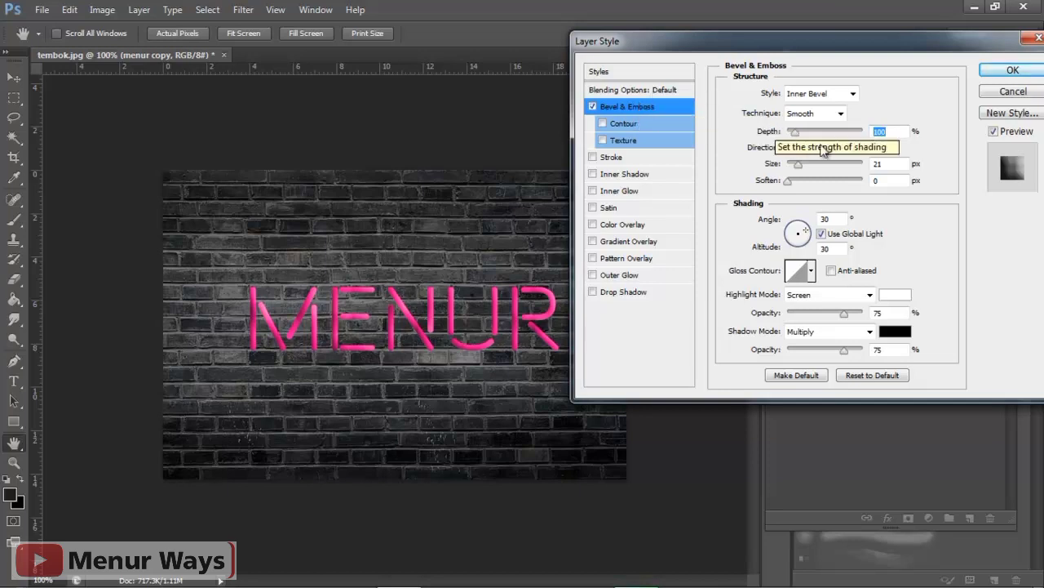
{"action": "left_click_drag", "start_coordinate": [798, 133], "coordinate": [789, 139]}
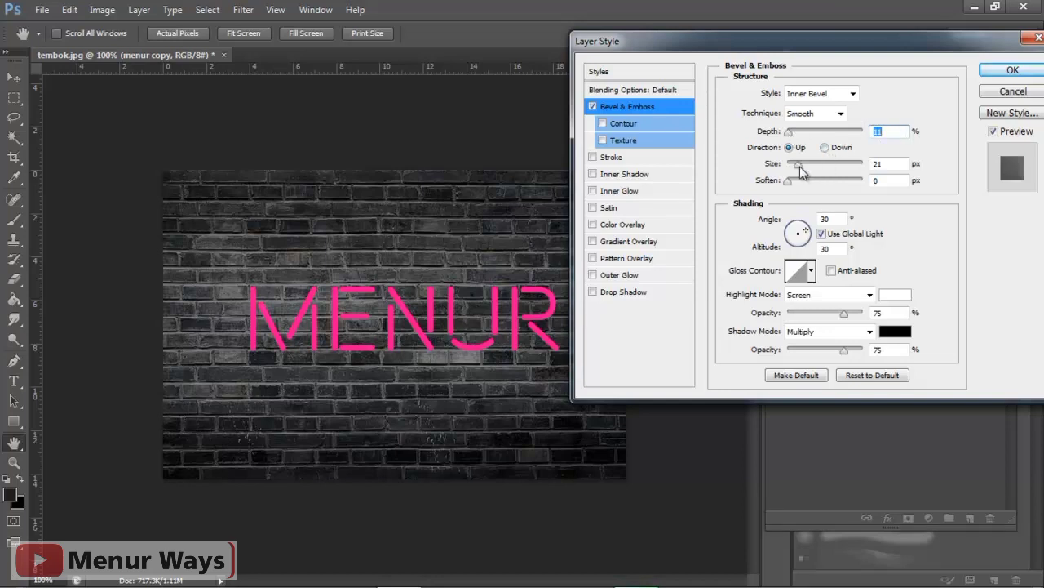
{"action": "left_click", "coordinate": [799, 168]}
{"action": "left_click_drag", "start_coordinate": [797, 169], "coordinate": [791, 170]}
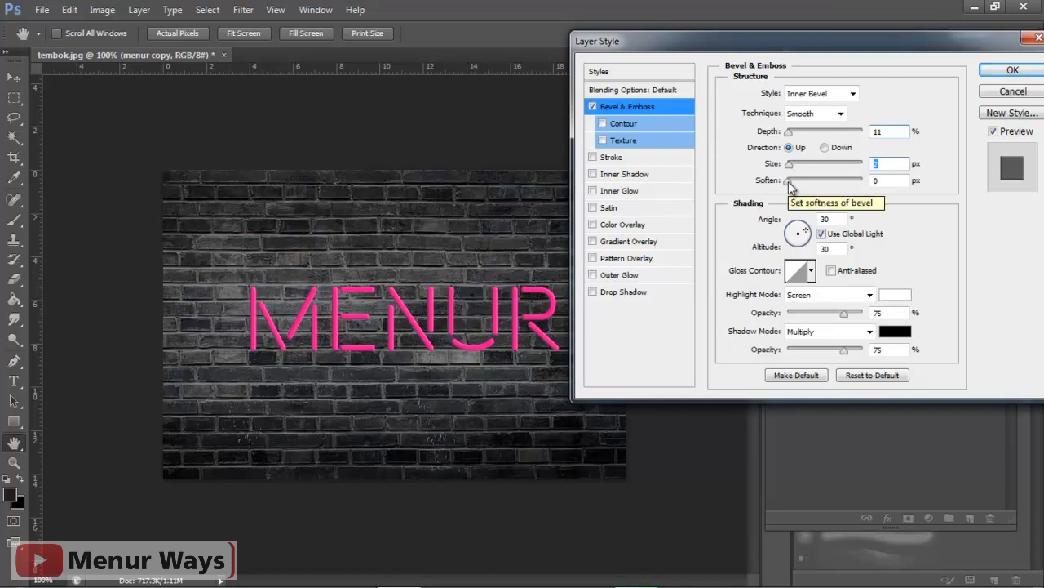
Set the bevel gloss contour to Half Round and highlight/shadow opacities to 70%.
{"action": "left_click", "coordinate": [812, 273]}
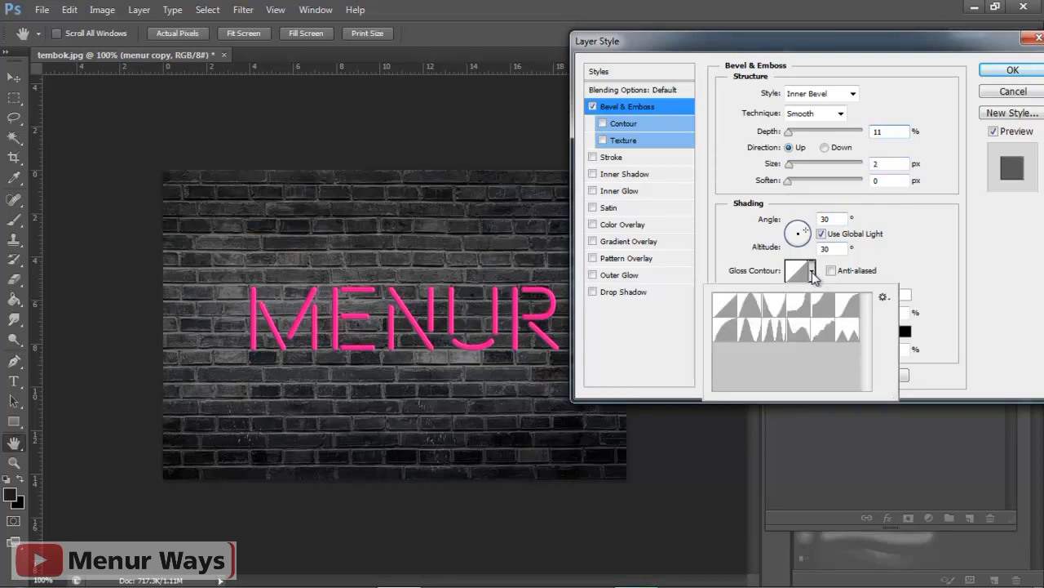
{"action": "left_click", "coordinate": [730, 335]}
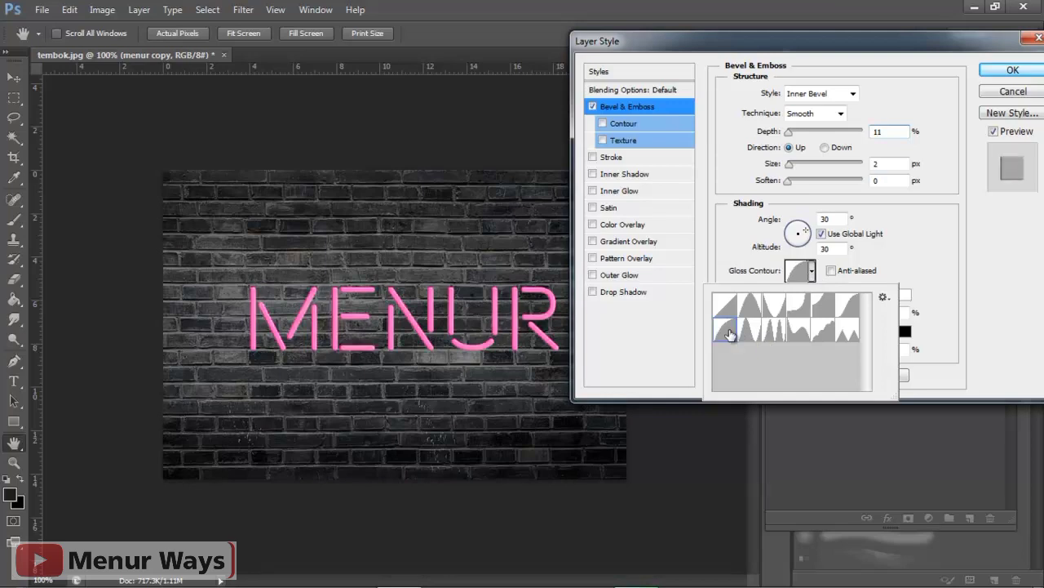
{"action": "left_click", "coordinate": [745, 307]}
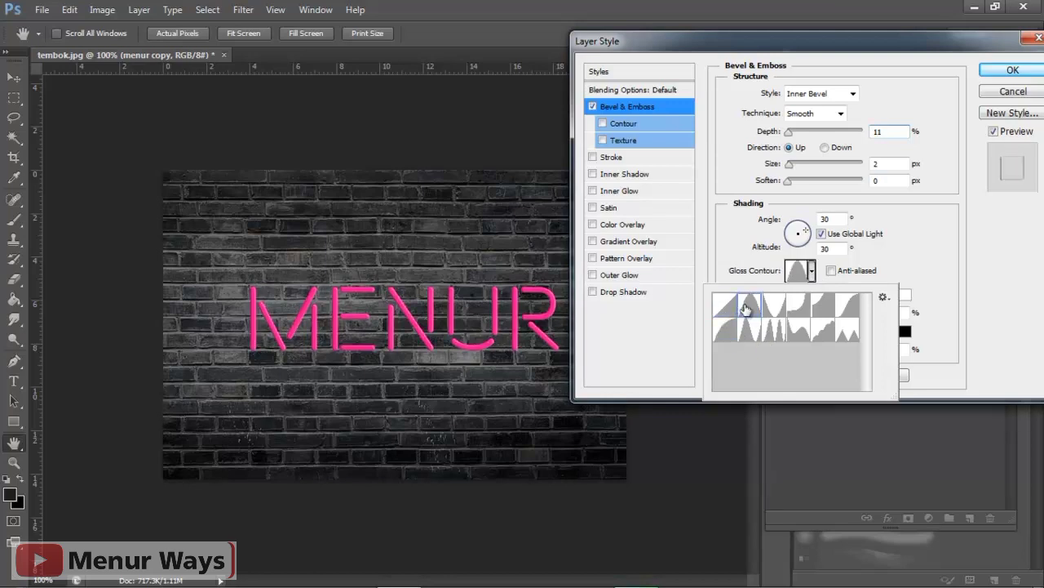
{"action": "left_click", "coordinate": [729, 335]}
{"action": "left_click", "coordinate": [745, 307]}
{"action": "left_click", "coordinate": [729, 337]}
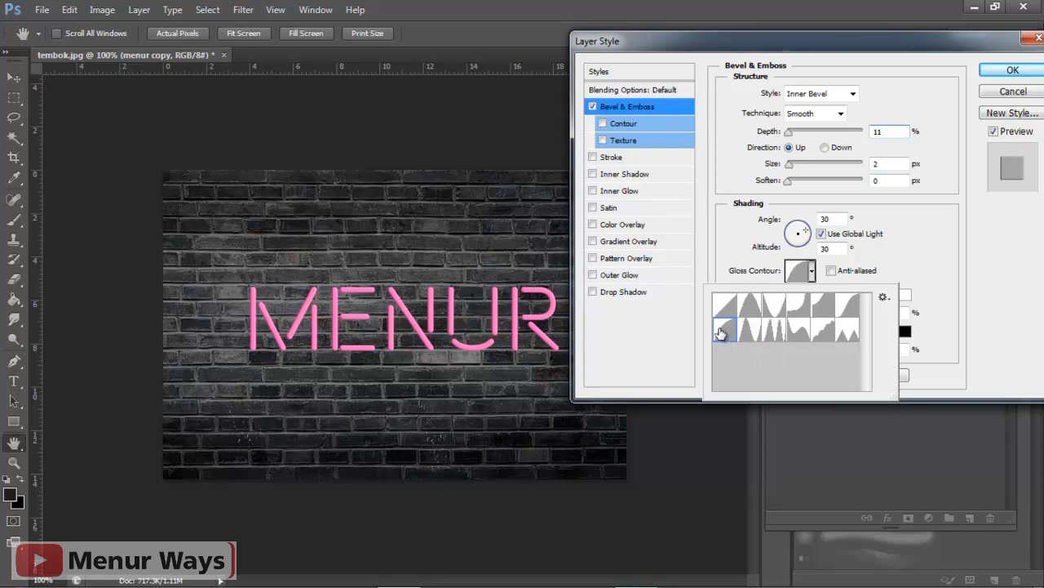
{"action": "left_click", "coordinate": [937, 312]}
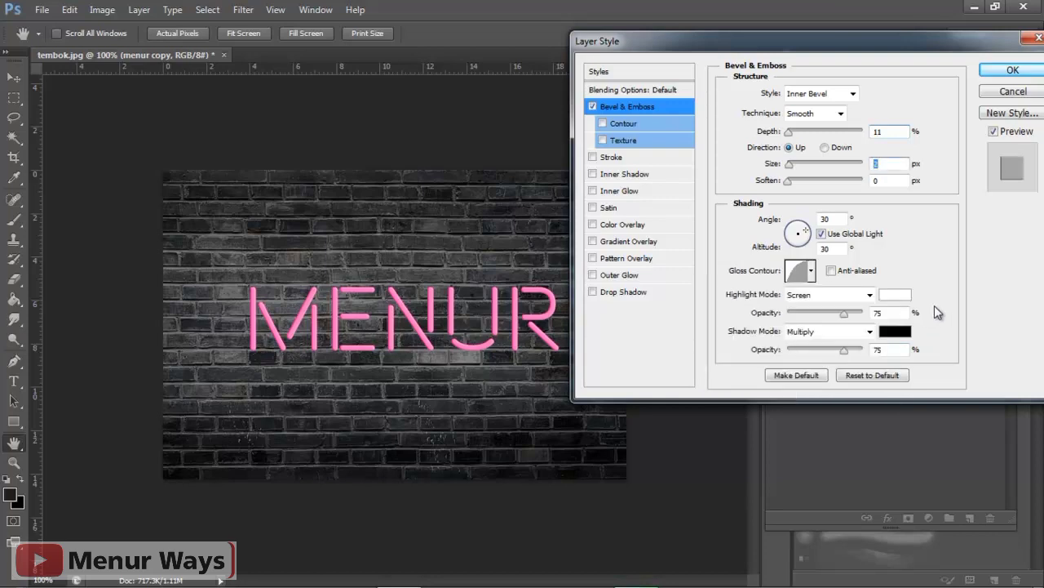
{"action": "left_click_drag", "start_coordinate": [845, 314], "coordinate": [841, 356]}
{"action": "left_click", "coordinate": [844, 354]}
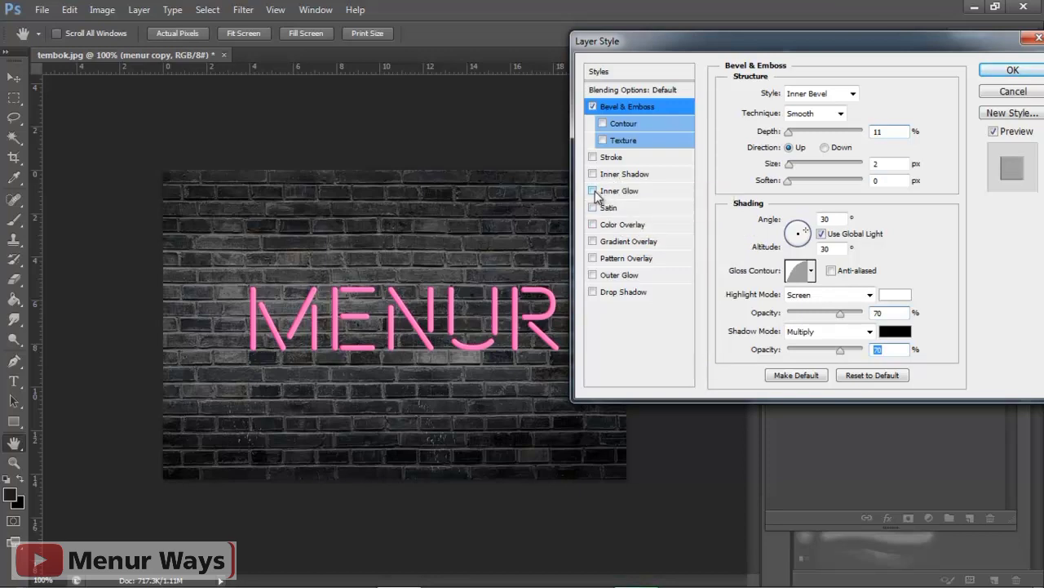
Enable Inner Glow: Screen, 40% opacity, 30% choke, 3 px size, 50% range.
{"action": "left_click", "coordinate": [612, 192]}
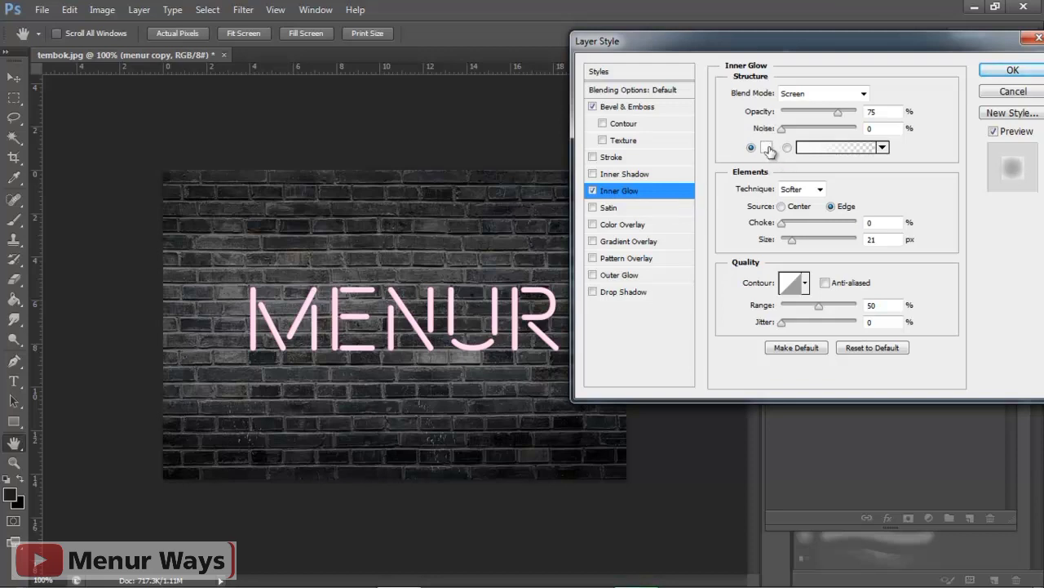
{"action": "left_click_drag", "start_coordinate": [838, 112], "coordinate": [813, 118]}
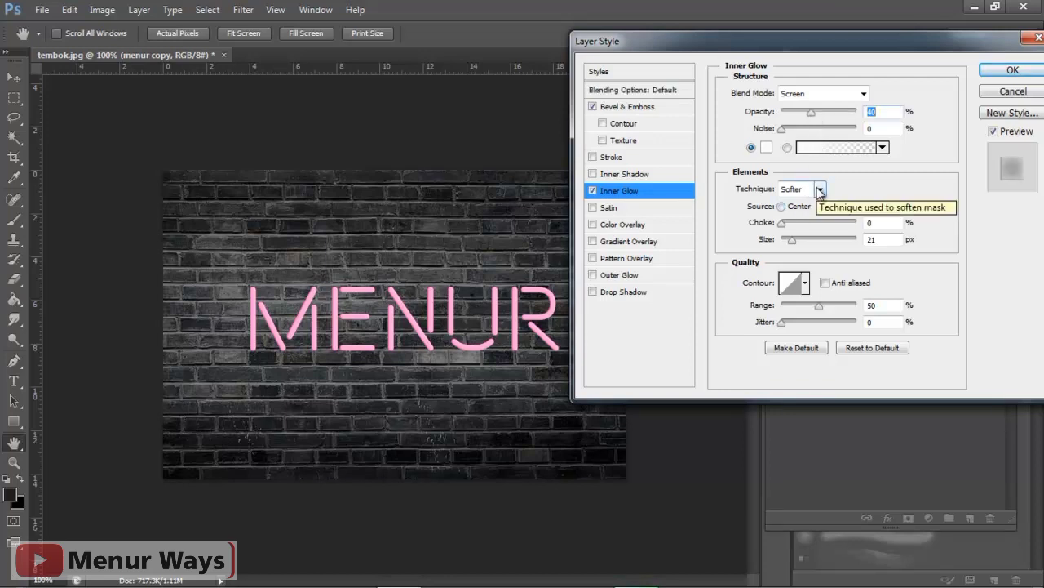
{"action": "left_click", "coordinate": [784, 228]}
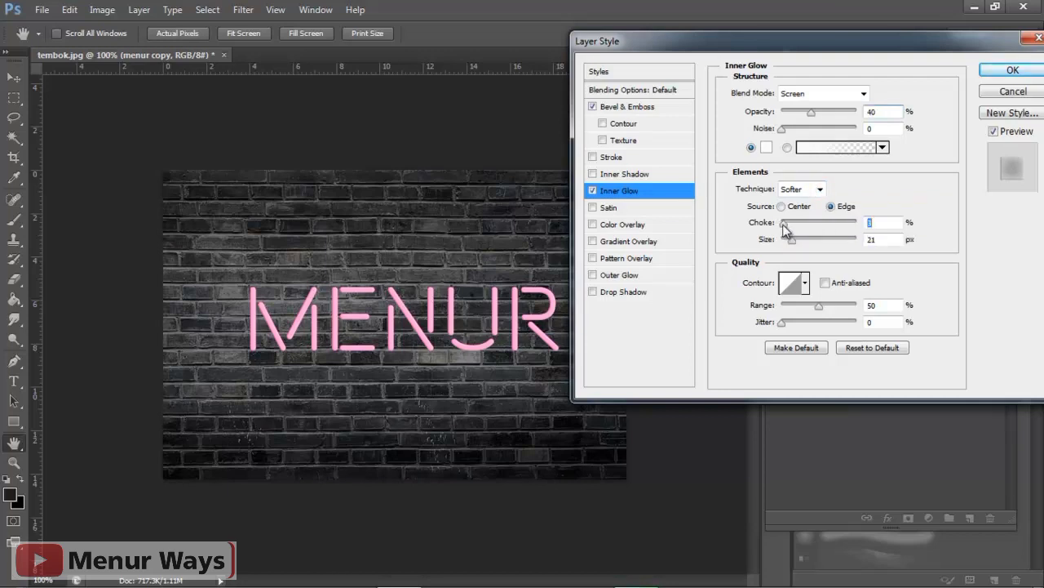
{"action": "left_click_drag", "start_coordinate": [786, 226], "coordinate": [807, 234]}
{"action": "left_click_drag", "start_coordinate": [793, 240], "coordinate": [787, 245]}
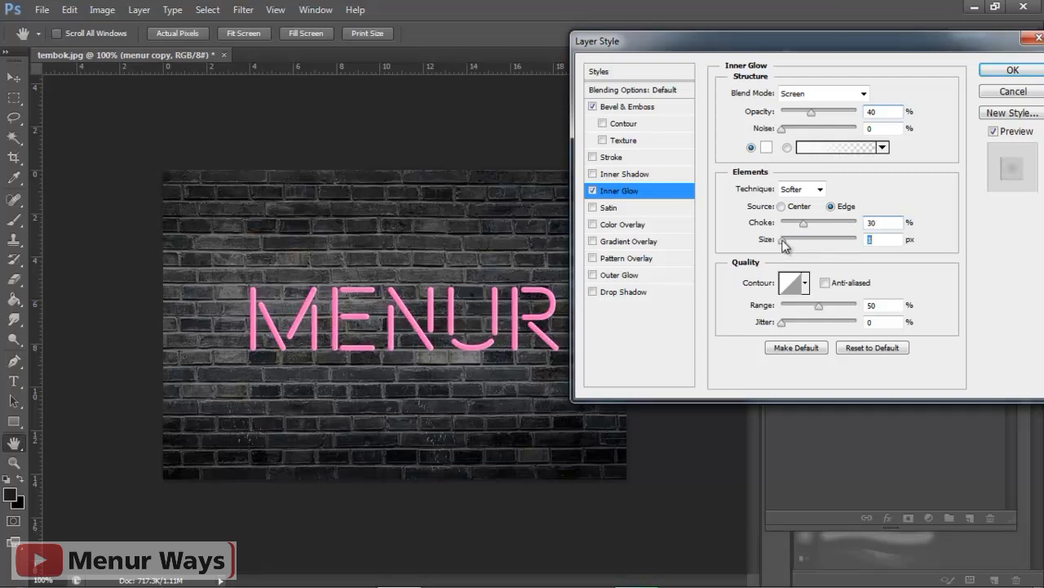
{"action": "left_click_drag", "start_coordinate": [787, 245], "coordinate": [790, 247]}
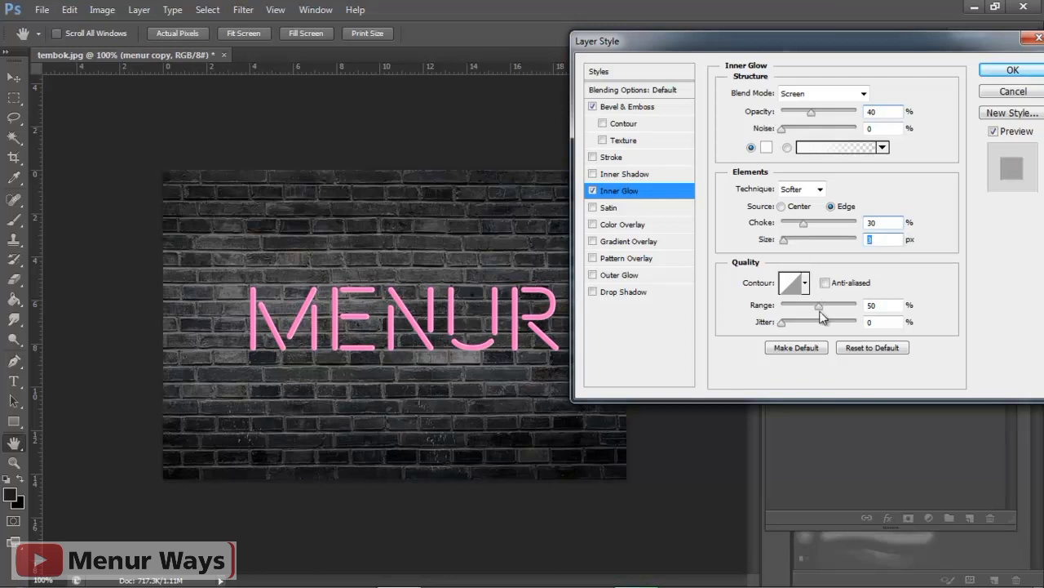
{"action": "left_click_drag", "start_coordinate": [819, 306], "coordinate": [818, 315]}
{"action": "key", "text": "Up"}
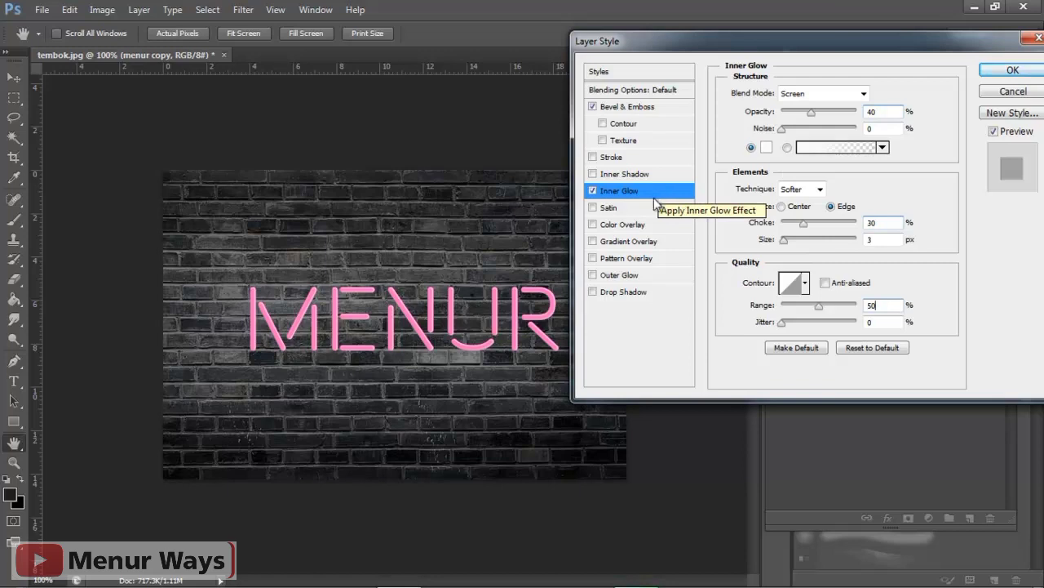
Enable Outer Glow with a saturated pink sampled from the neon letters.
{"action": "left_click", "coordinate": [621, 275]}
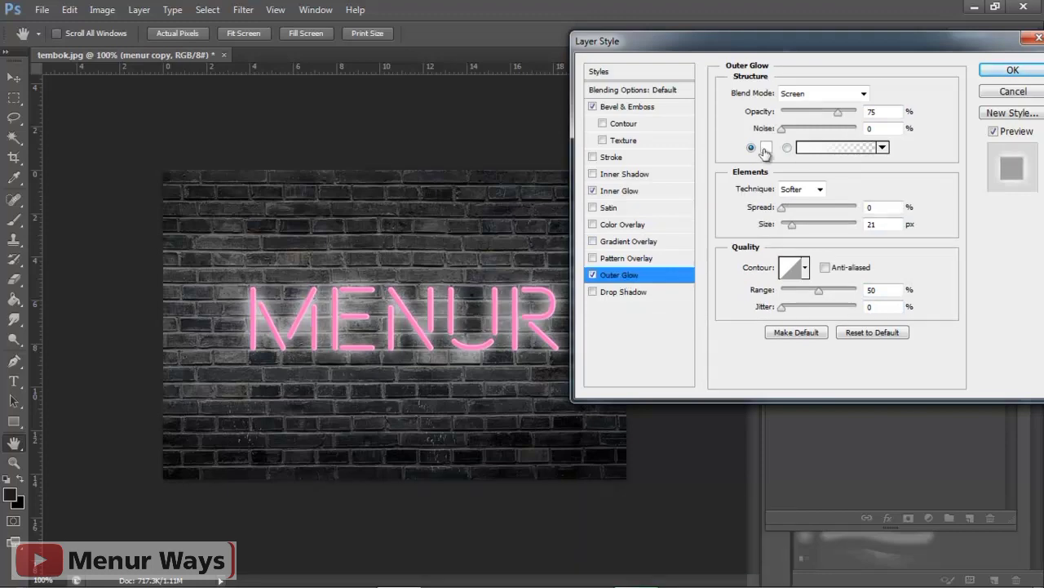
{"action": "left_click", "coordinate": [767, 149]}
{"action": "left_click_drag", "start_coordinate": [660, 172], "coordinate": [814, 140]}
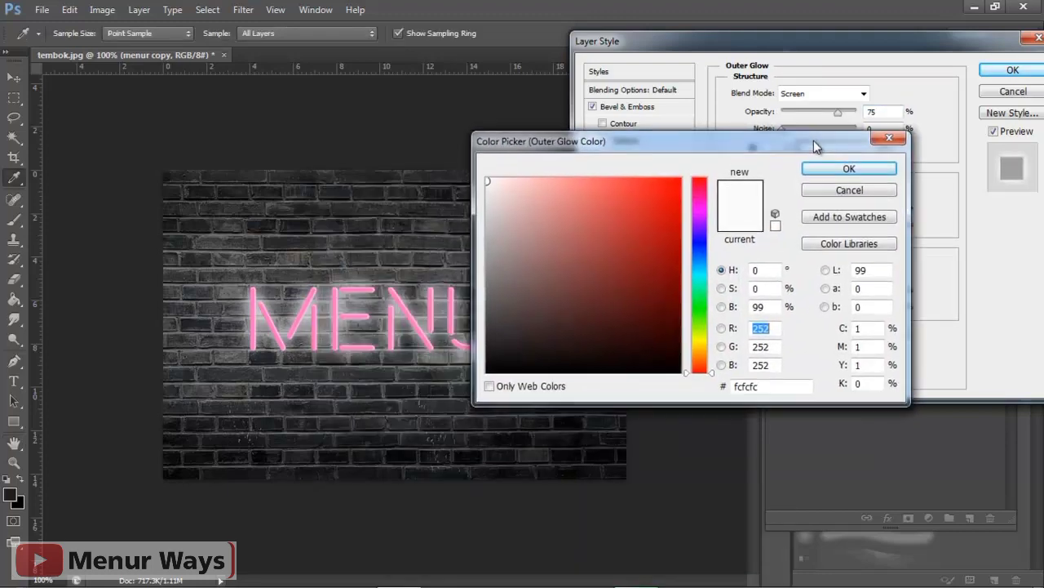
{"action": "left_click", "coordinate": [334, 310]}
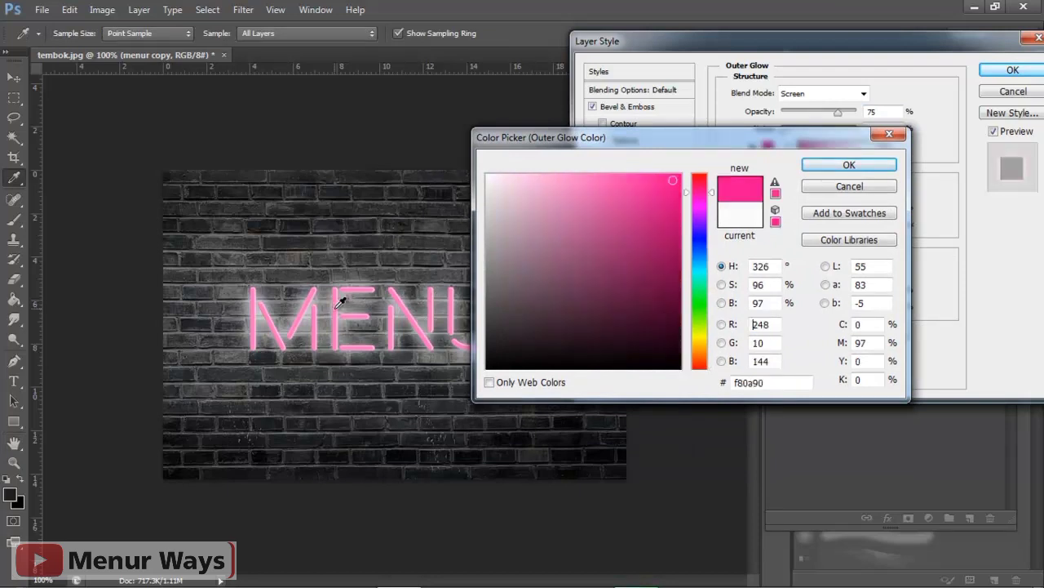
{"action": "left_click", "coordinate": [687, 190]}
{"action": "left_click", "coordinate": [682, 176]}
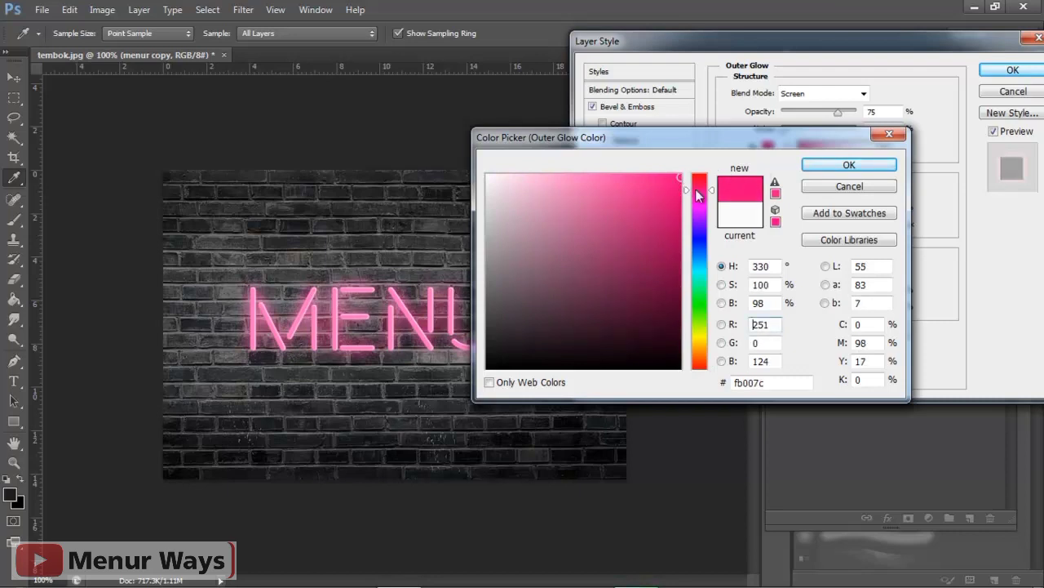
{"action": "left_click", "coordinate": [850, 165]}
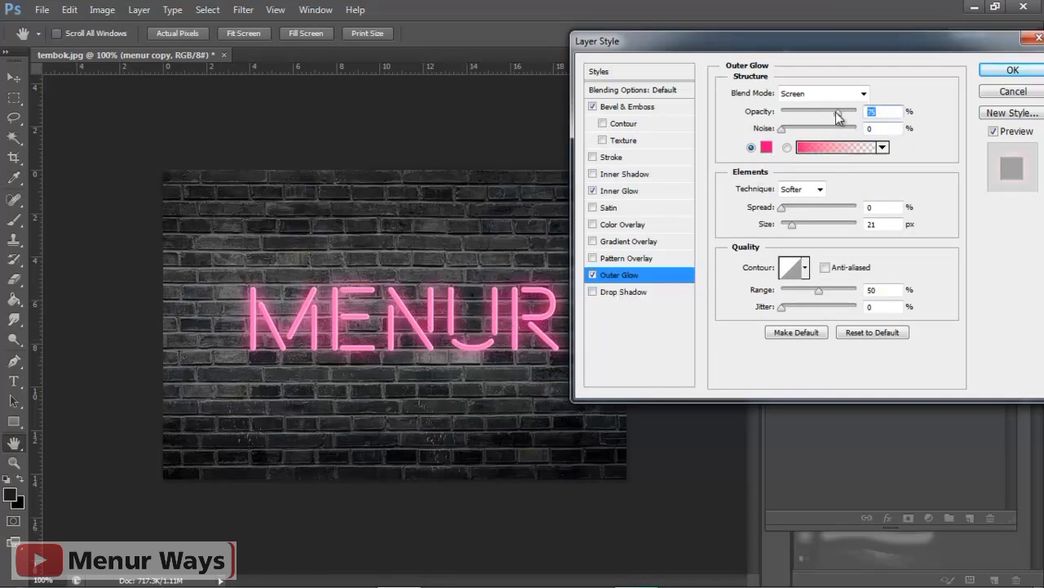
Set the outer glow to 60% opacity, 15 px size and 10% spread.
{"action": "left_click_drag", "start_coordinate": [838, 112], "coordinate": [829, 118]}
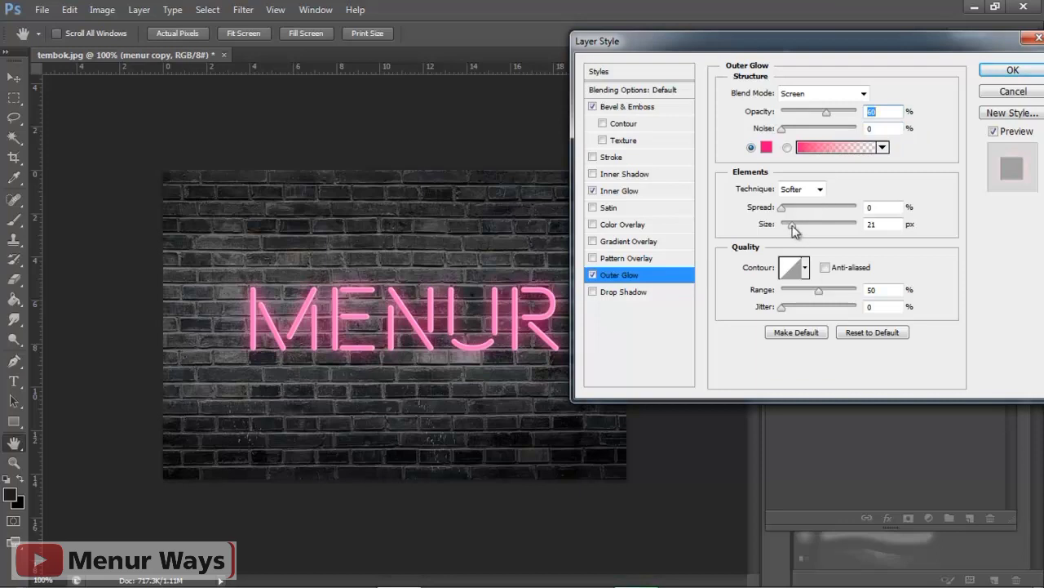
{"action": "left_click_drag", "start_coordinate": [792, 226], "coordinate": [790, 227]}
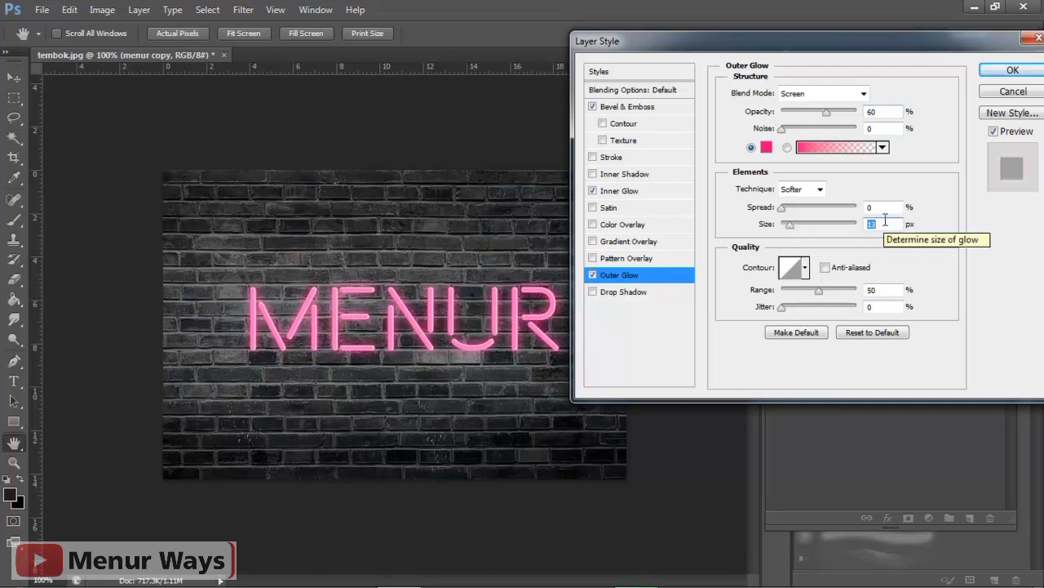
{"action": "type", "text": "15"}
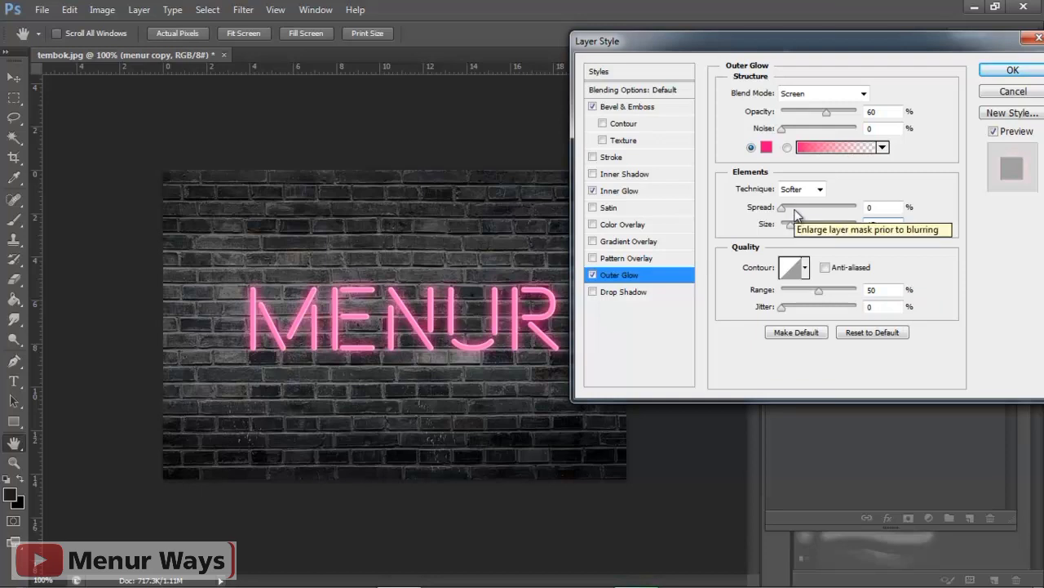
{"action": "left_click", "coordinate": [785, 212]}
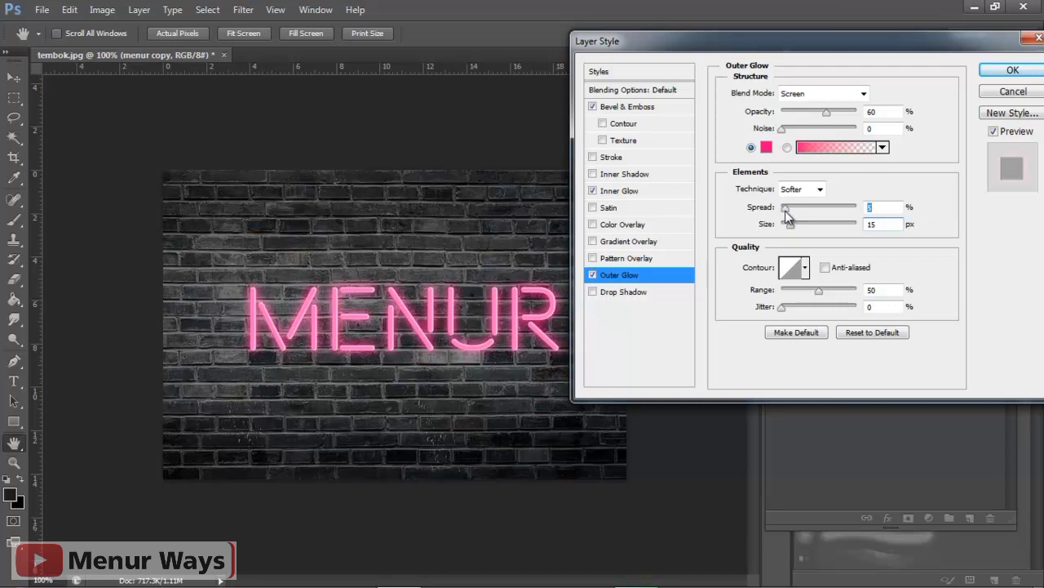
{"action": "left_click_drag", "start_coordinate": [787, 210], "coordinate": [791, 209]}
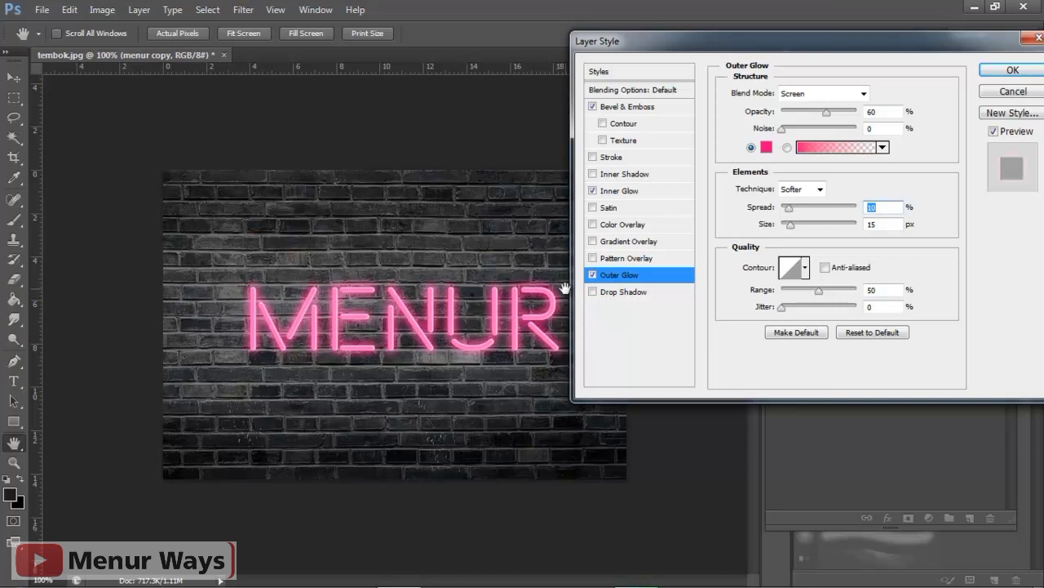
Add a drop shadow with 7 px distance, 24% spread and 8 px size, then apply the style.
{"action": "left_click", "coordinate": [616, 296]}
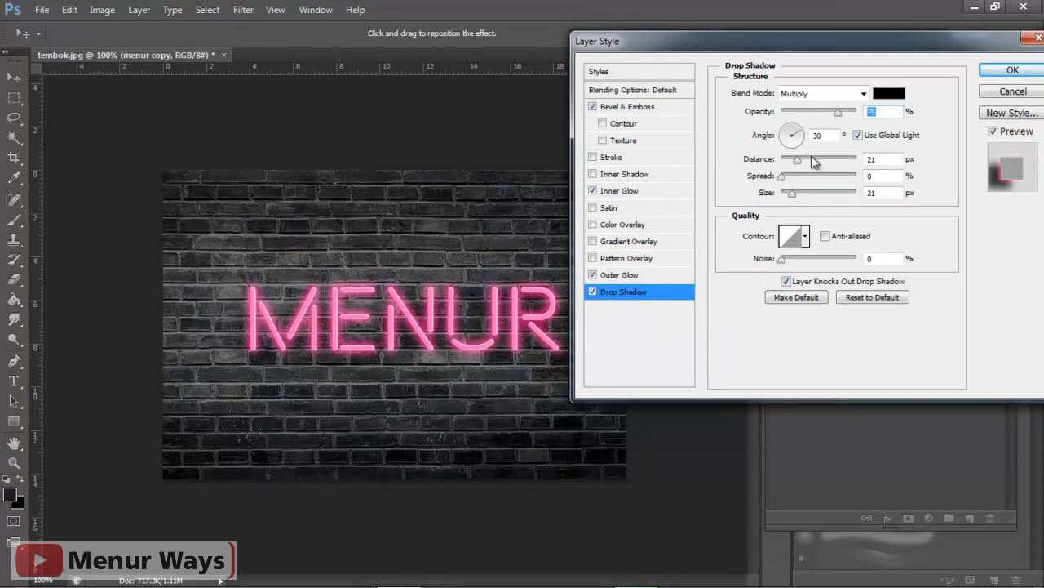
{"action": "left_click_drag", "start_coordinate": [797, 160], "coordinate": [788, 162]}
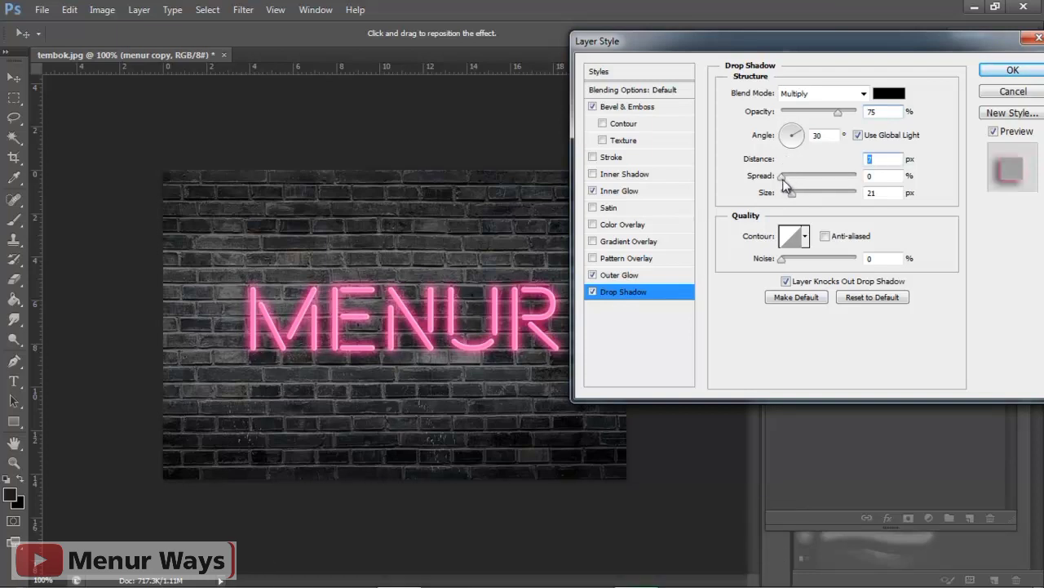
{"action": "left_click_drag", "start_coordinate": [782, 178], "coordinate": [800, 184]}
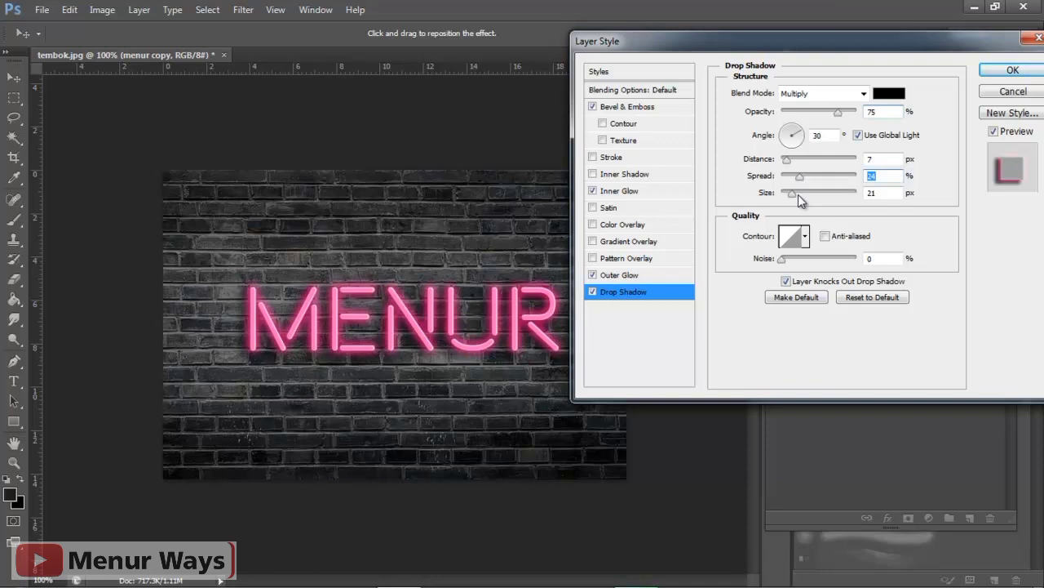
{"action": "left_click_drag", "start_coordinate": [794, 194], "coordinate": [787, 197]}
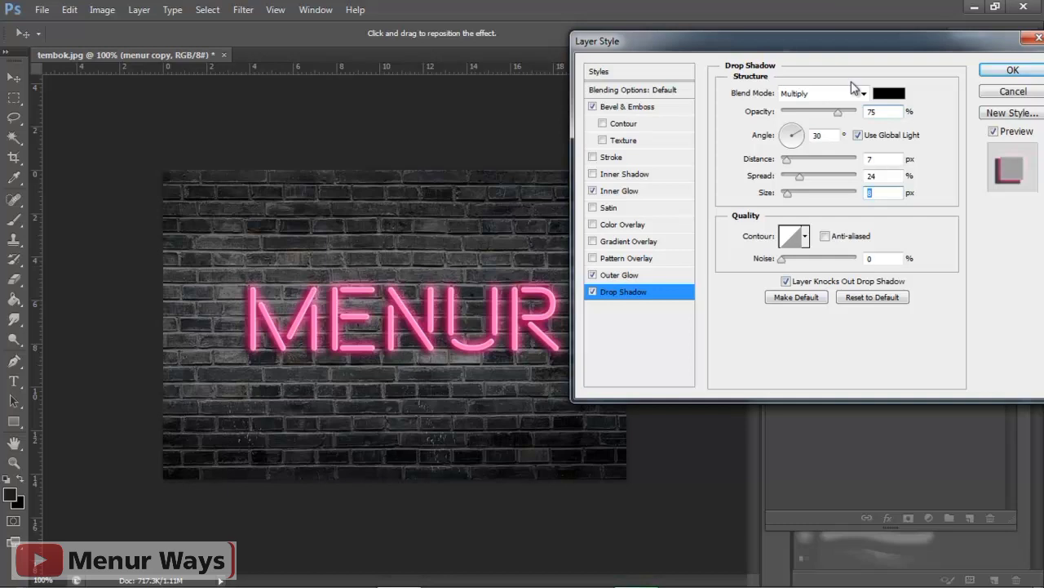
{"action": "left_click", "coordinate": [996, 70]}
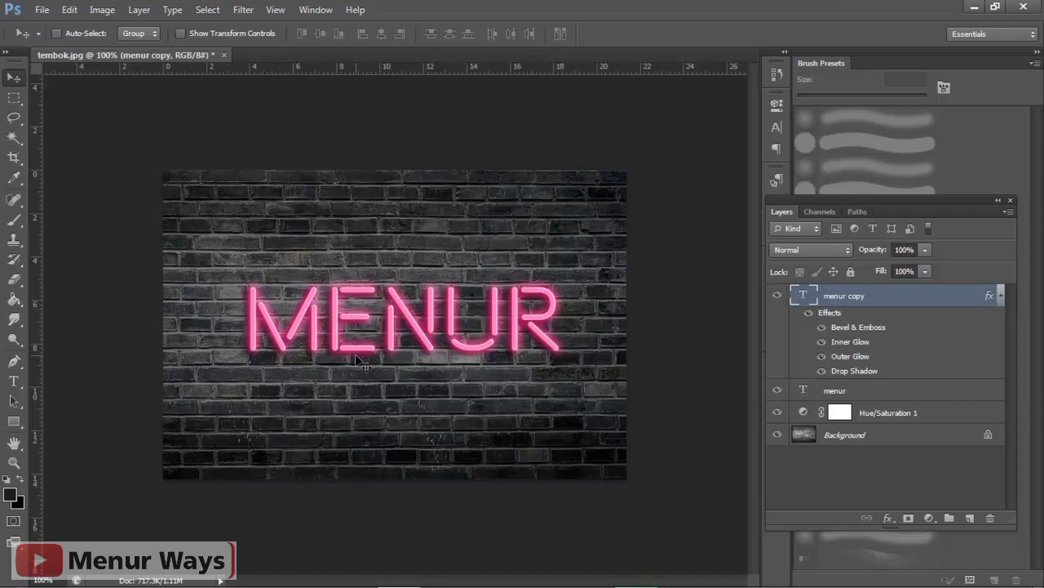
Rasterize the original menur text layer.
{"action": "left_click", "coordinate": [886, 392]}
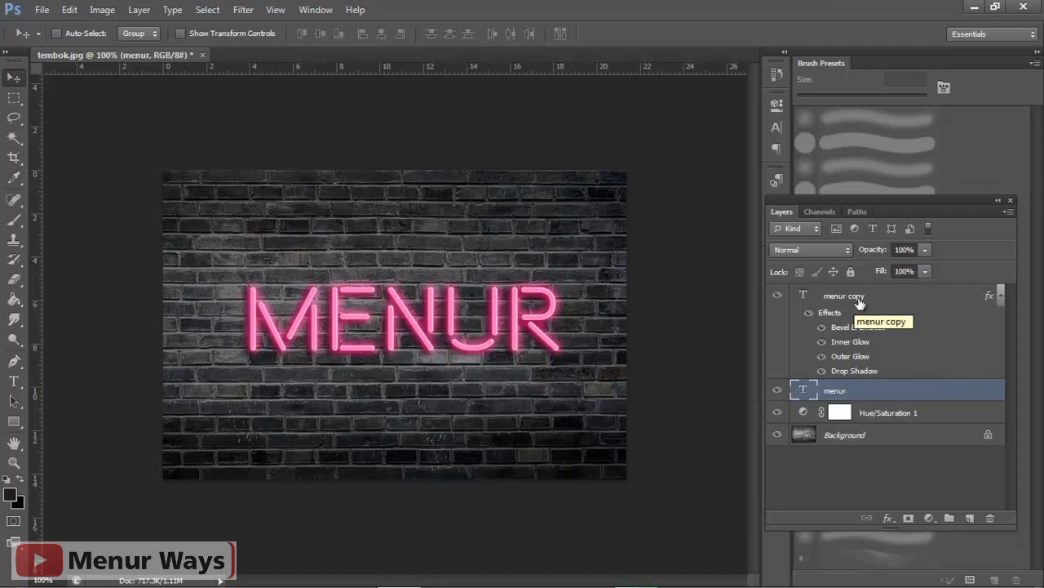
{"action": "right_click", "coordinate": [852, 391]}
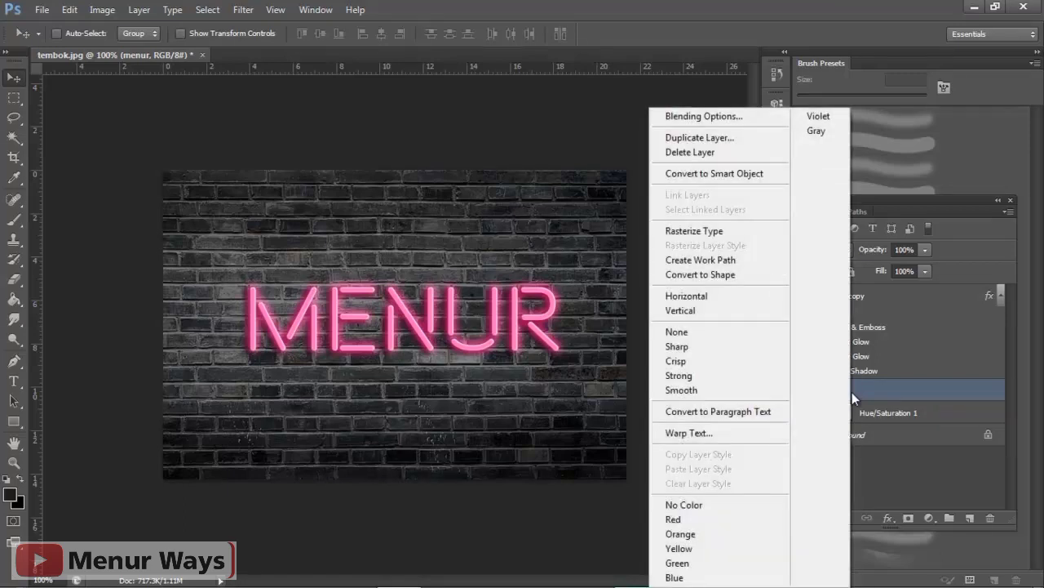
{"action": "left_click", "coordinate": [765, 237]}
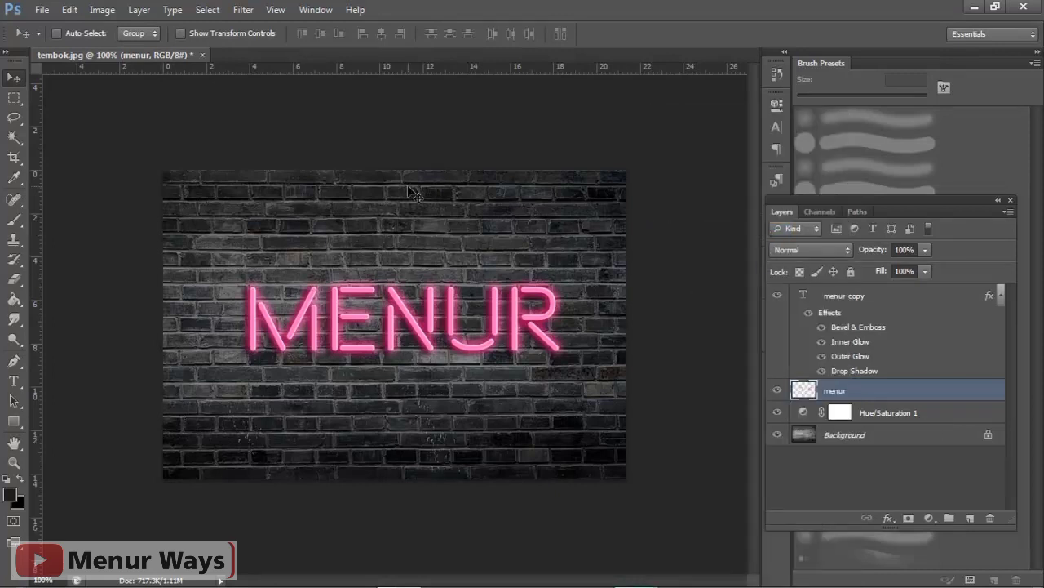
Apply a Gaussian Blur with radius 92 to the rasterized menur layer.
{"action": "left_click", "coordinate": [245, 10]}
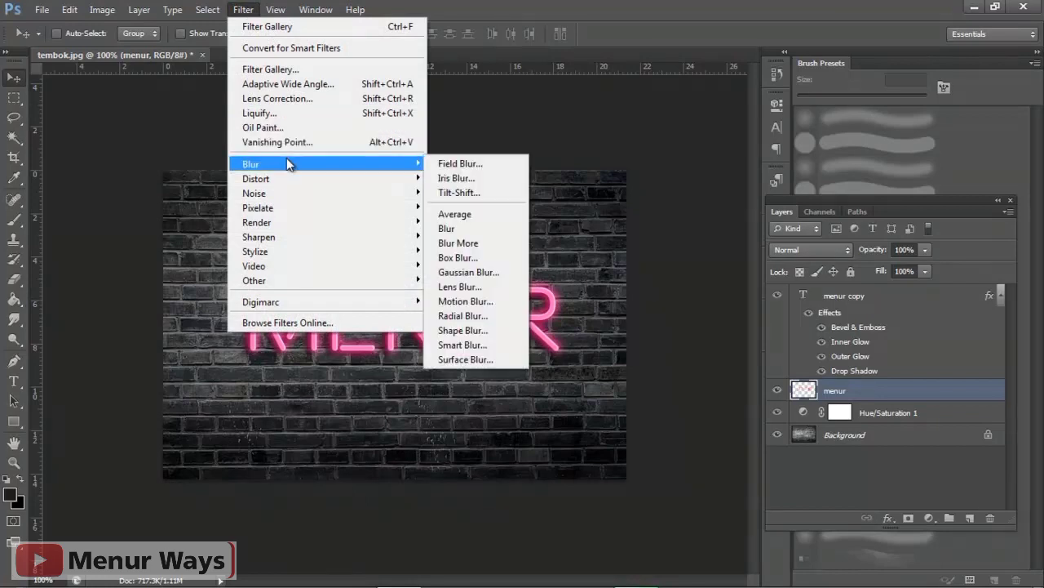
{"action": "mouse_move", "coordinate": [327, 164]}
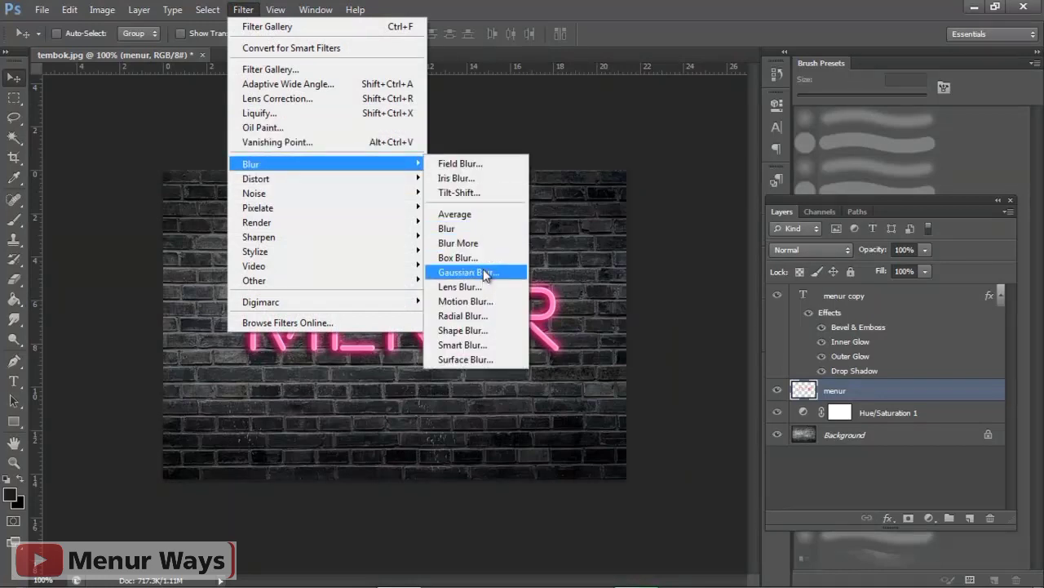
{"action": "left_click", "coordinate": [485, 273]}
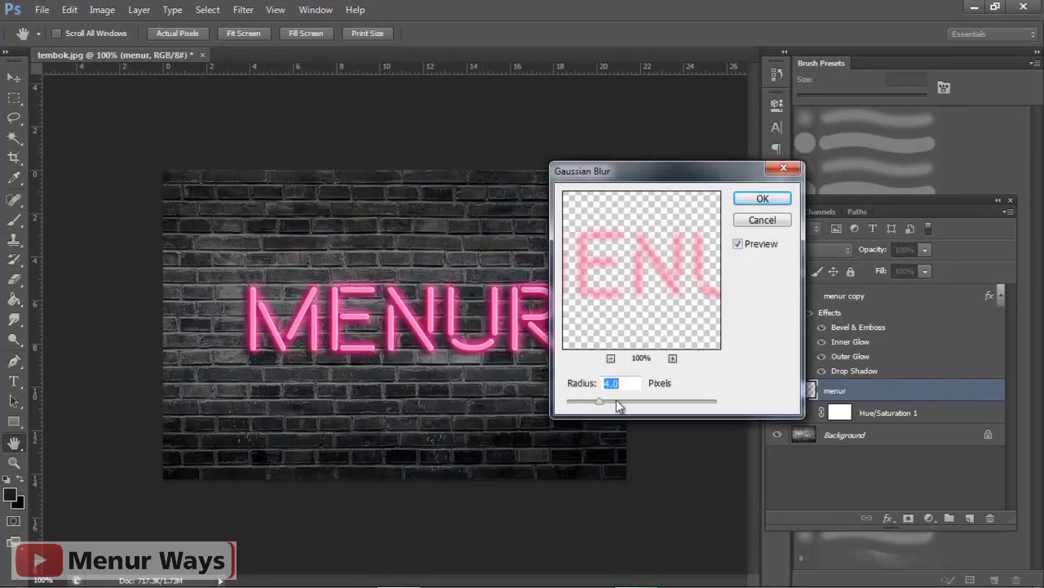
{"action": "mouse_move", "coordinate": [604, 406]}
{"action": "left_mouse_down"}
{"action": "mouse_move", "coordinate": [661, 406]}
{"action": "mouse_move", "coordinate": [616, 406]}
{"action": "left_mouse_up"}
{"action": "left_click", "coordinate": [762, 199]}
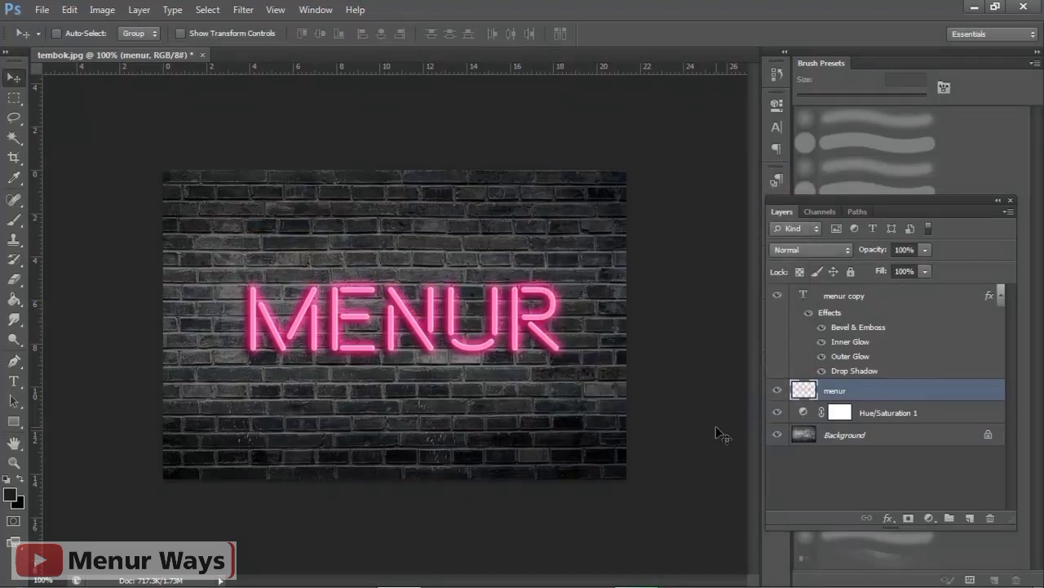
{"action": "key", "text": "ctrl+plus"}
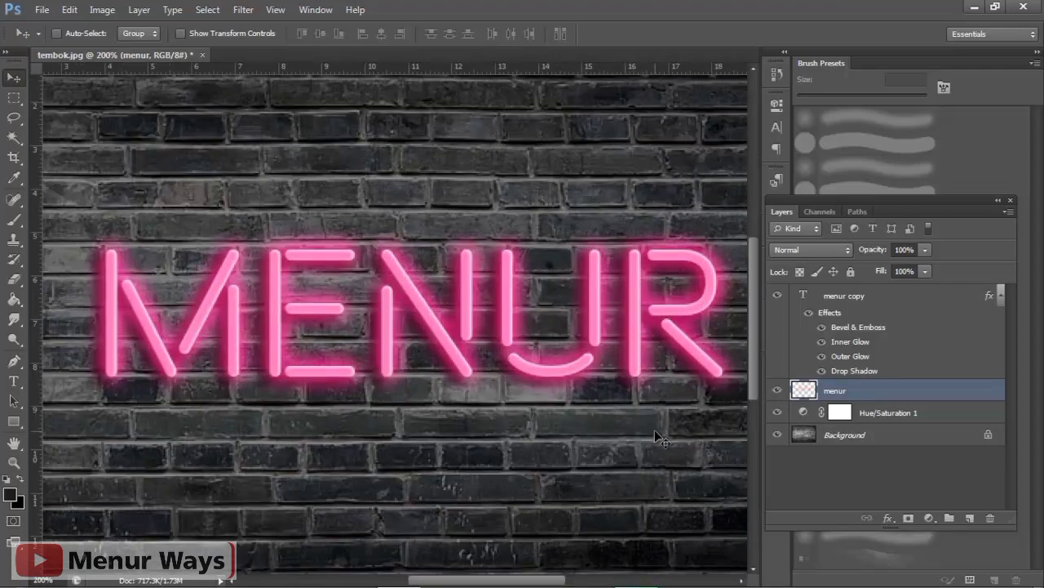
{"action": "key", "text": "ctrl+minus"}
{"action": "key", "text": "ctrl+minus"}
{"action": "key", "text": "ctrl+plus"}
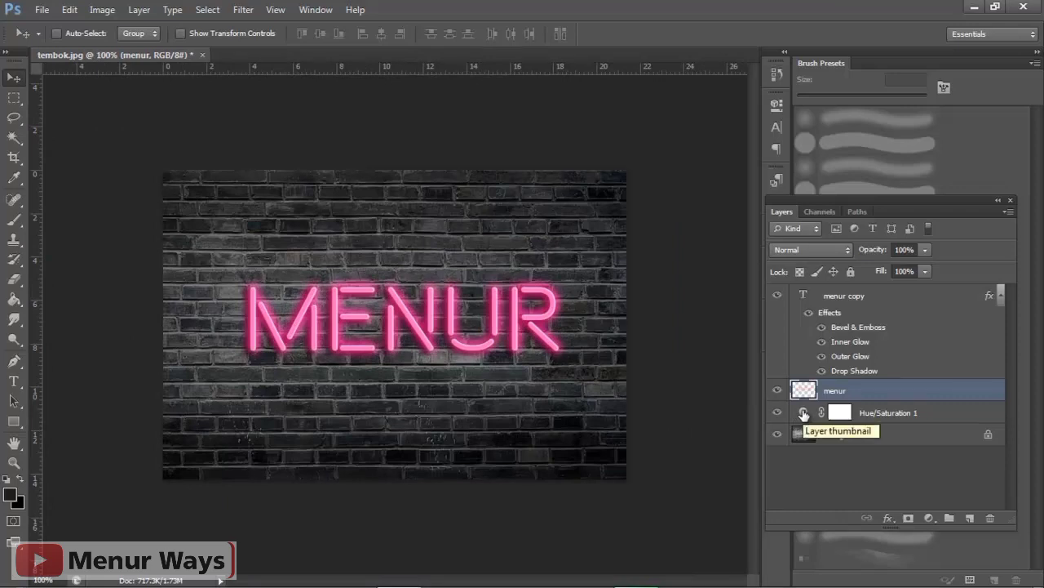
{"action": "double_click", "coordinate": [804, 414]}
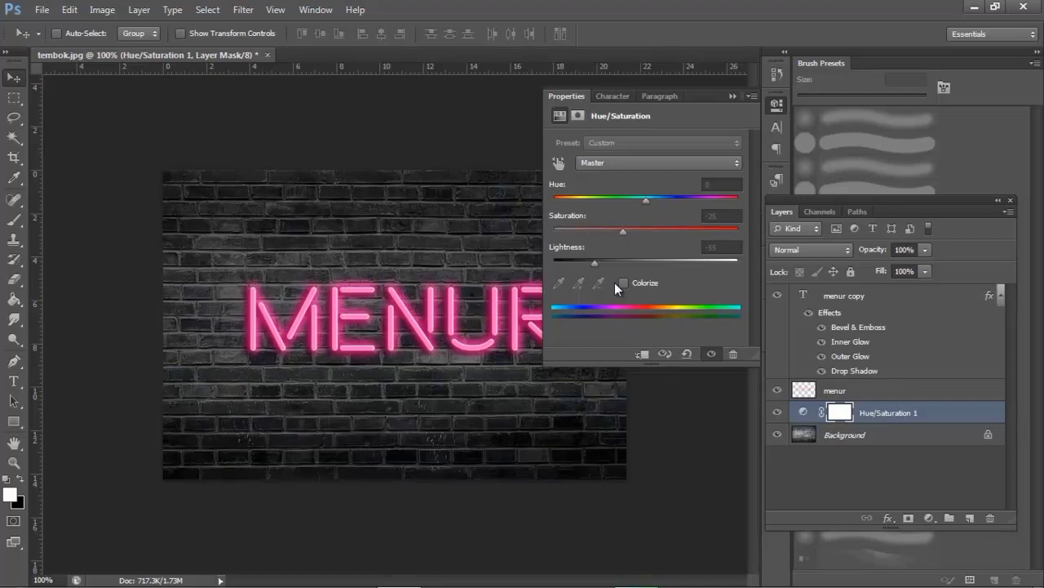
{"action": "left_click", "coordinate": [731, 96]}
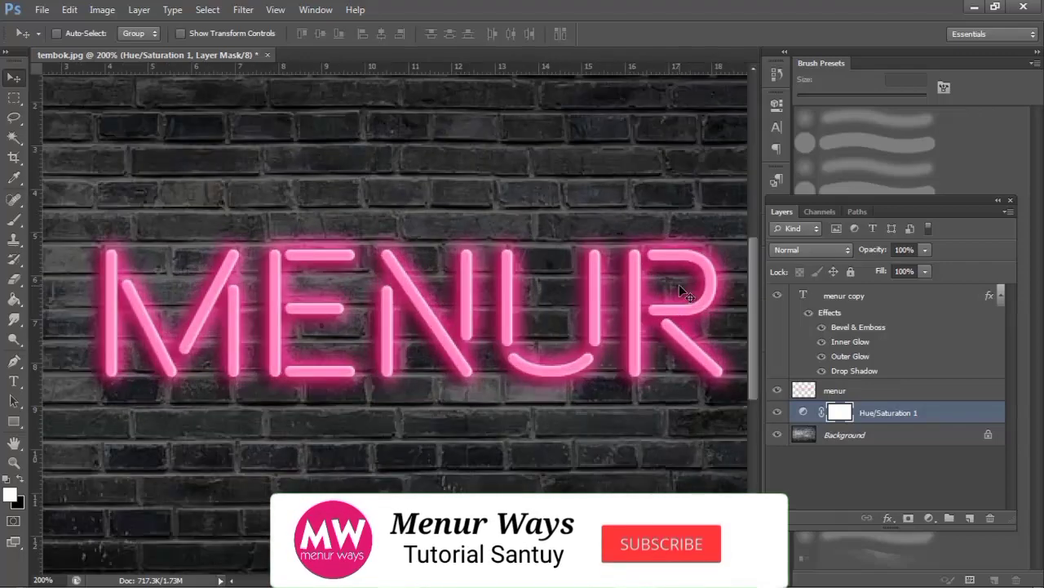
{"action": "key", "text": "ctrl+minus"}
{"action": "key", "text": "ctrl+plus"}
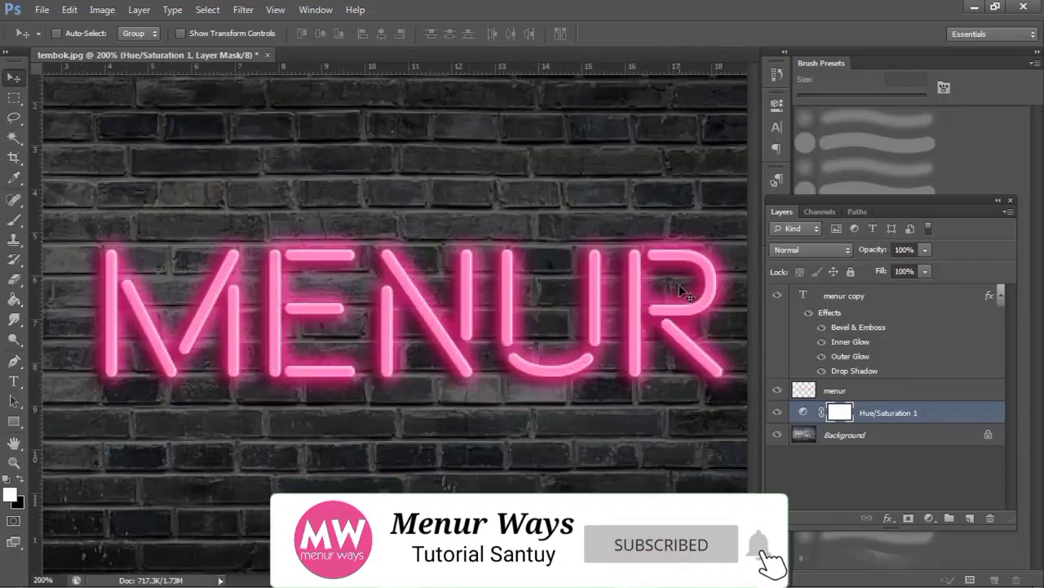
{"action": "key", "text": "ctrl+minus"}
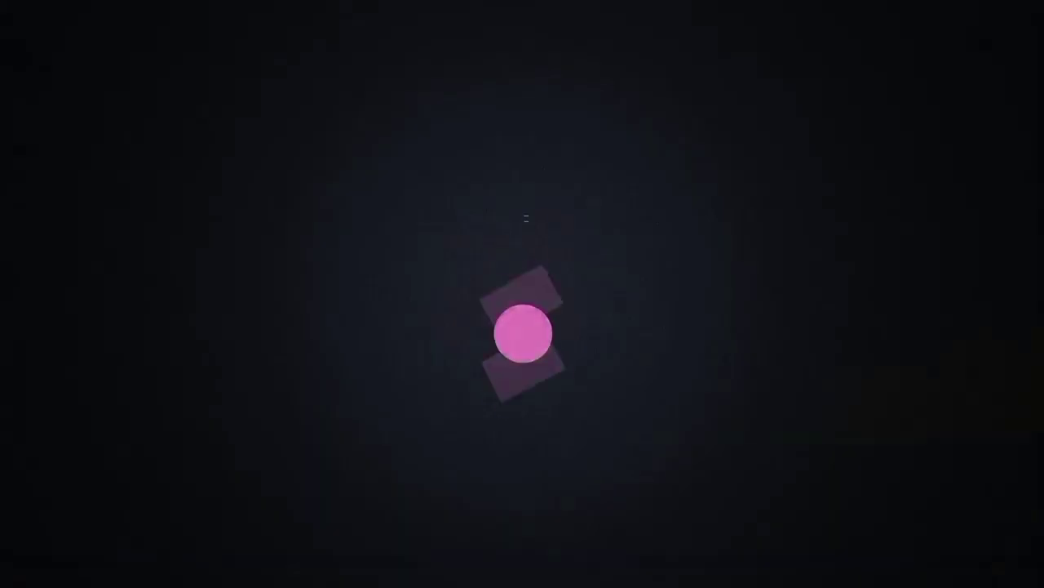